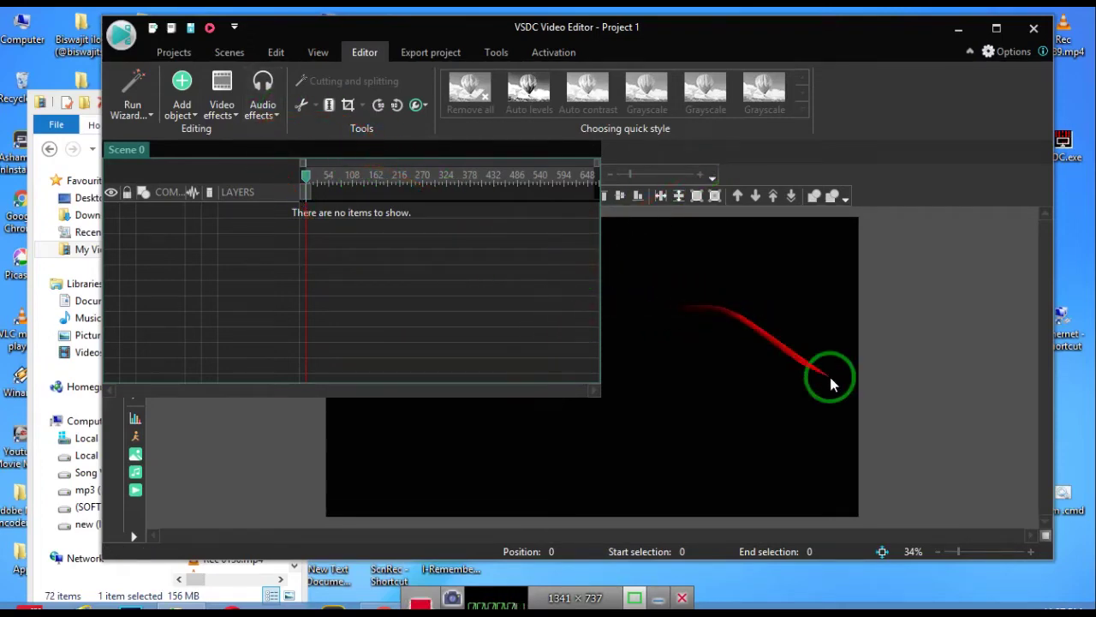
Zoom the preview out to 22% and bring up the Export project settings
drag(961, 550, 953, 551)
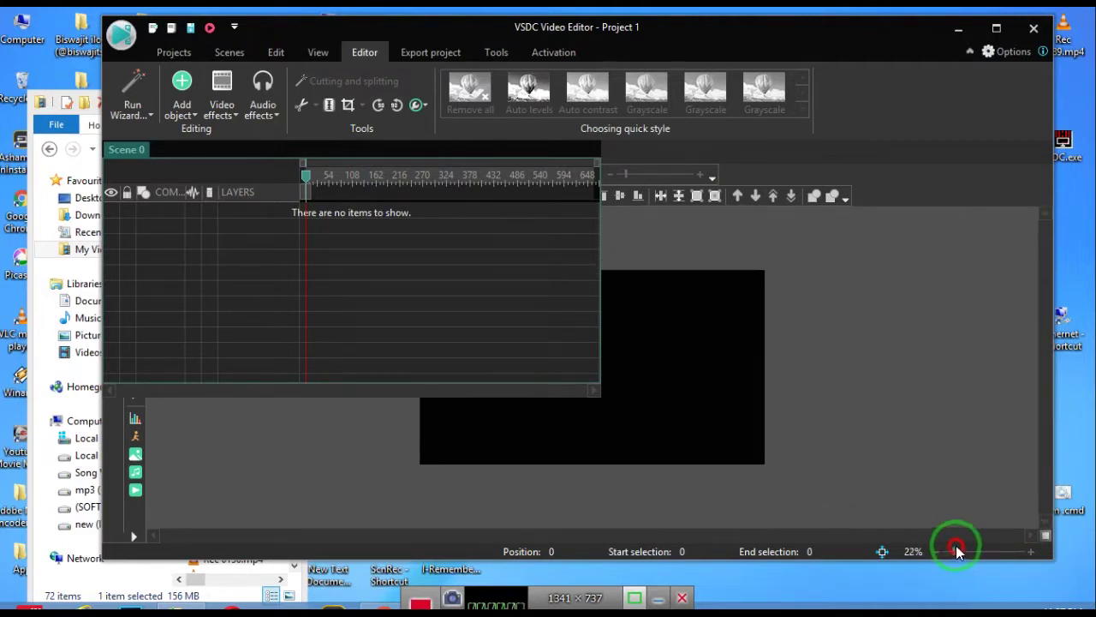
click(410, 53)
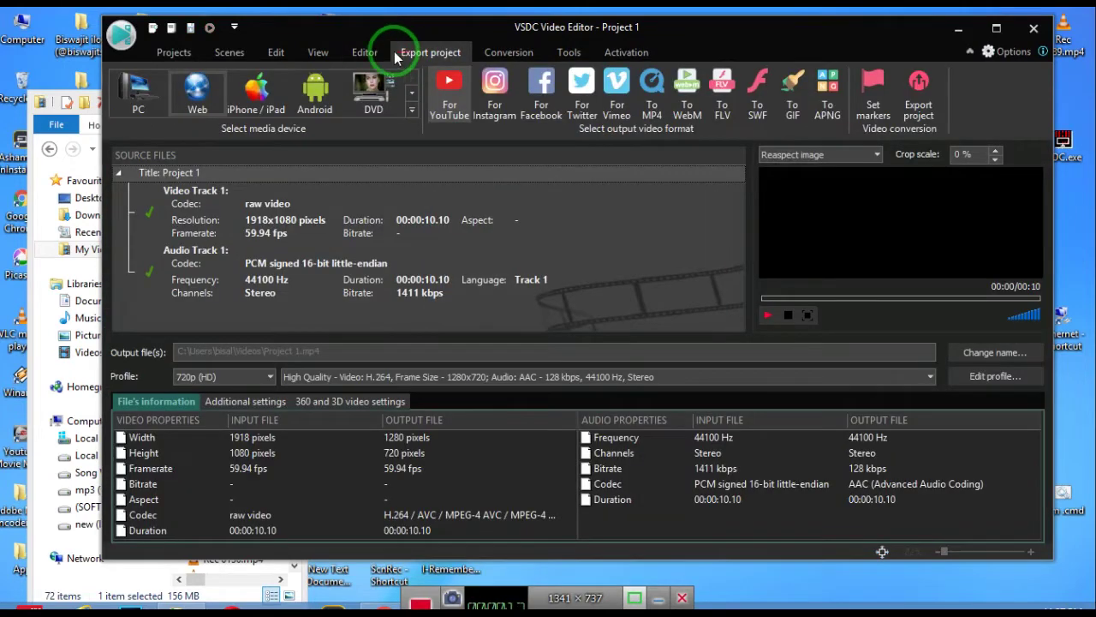
Browse the Editor, View, Edit and Scenes ribbon sections
click(378, 52)
click(321, 52)
click(279, 52)
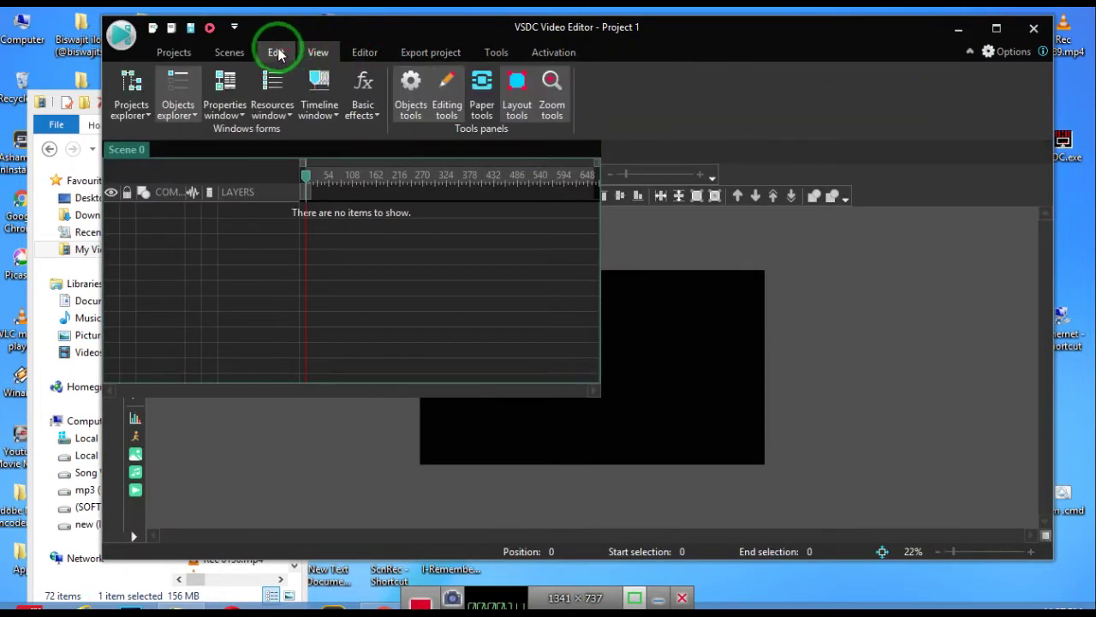
click(229, 53)
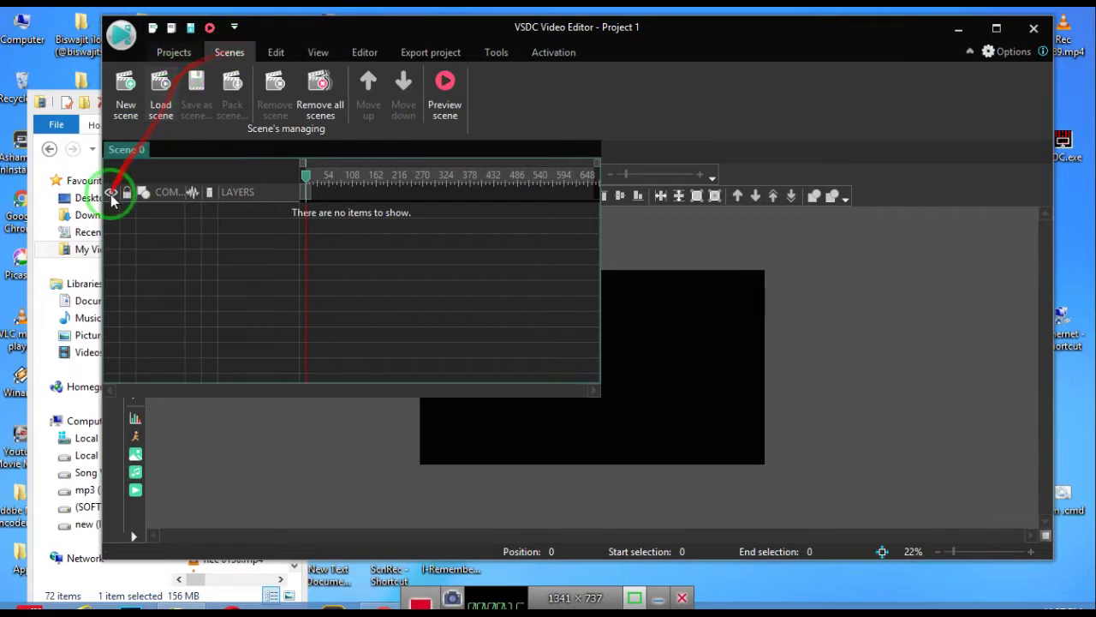
Drag across the empty timeline and check its context menu, returning to the View section
mouse_move(317, 210)
mouse_down()
mouse_move(465, 318)
mouse_move(619, 305)
mouse_up()
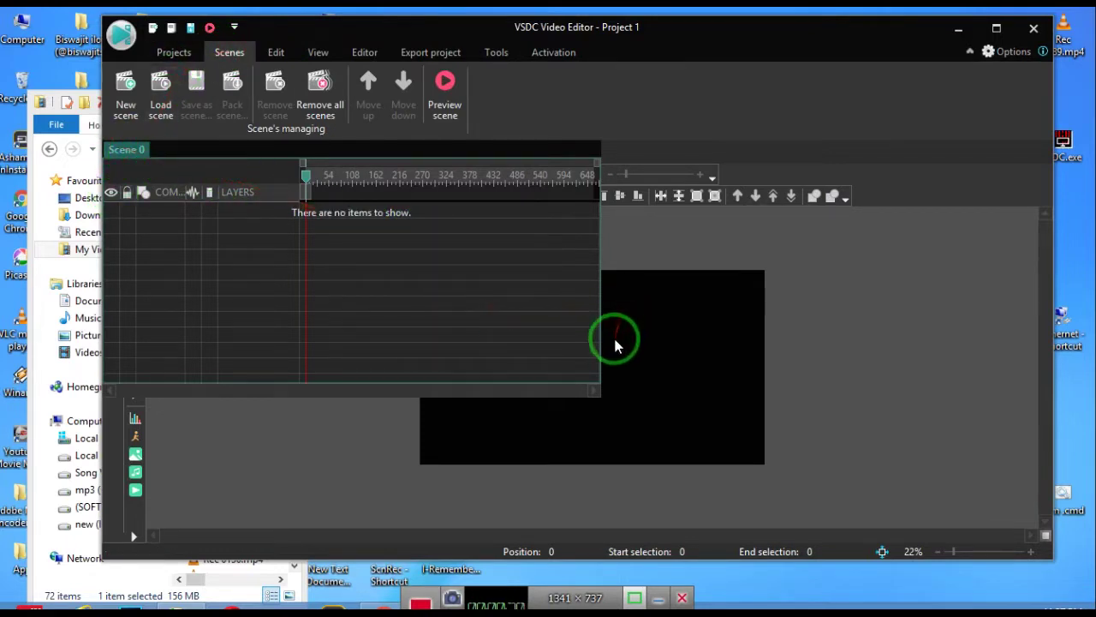
click(559, 360)
right_click(454, 257)
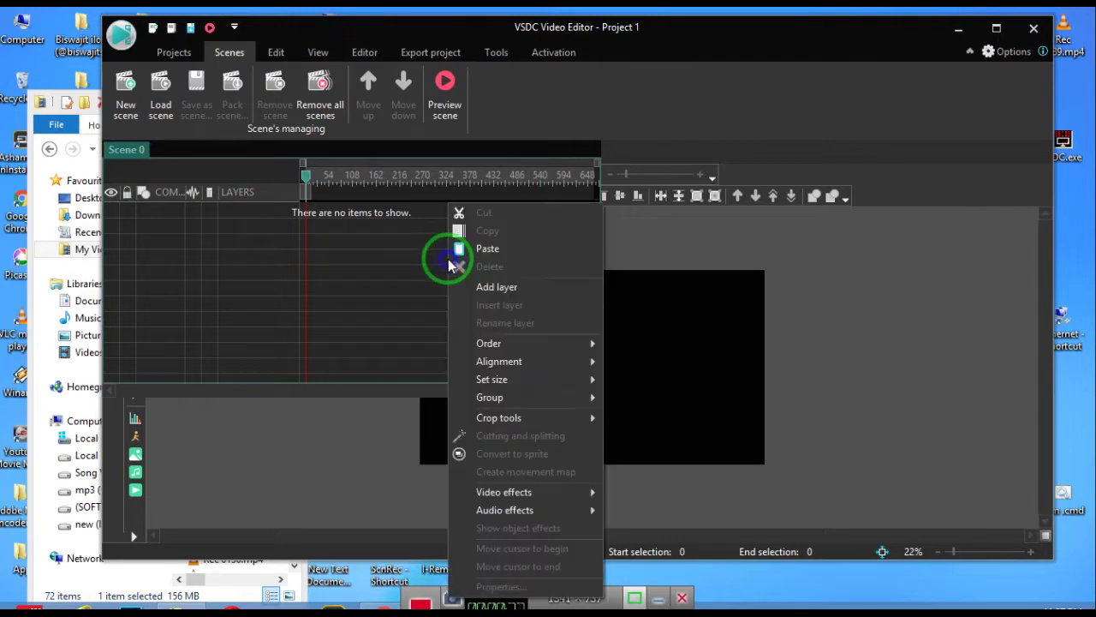
click(420, 258)
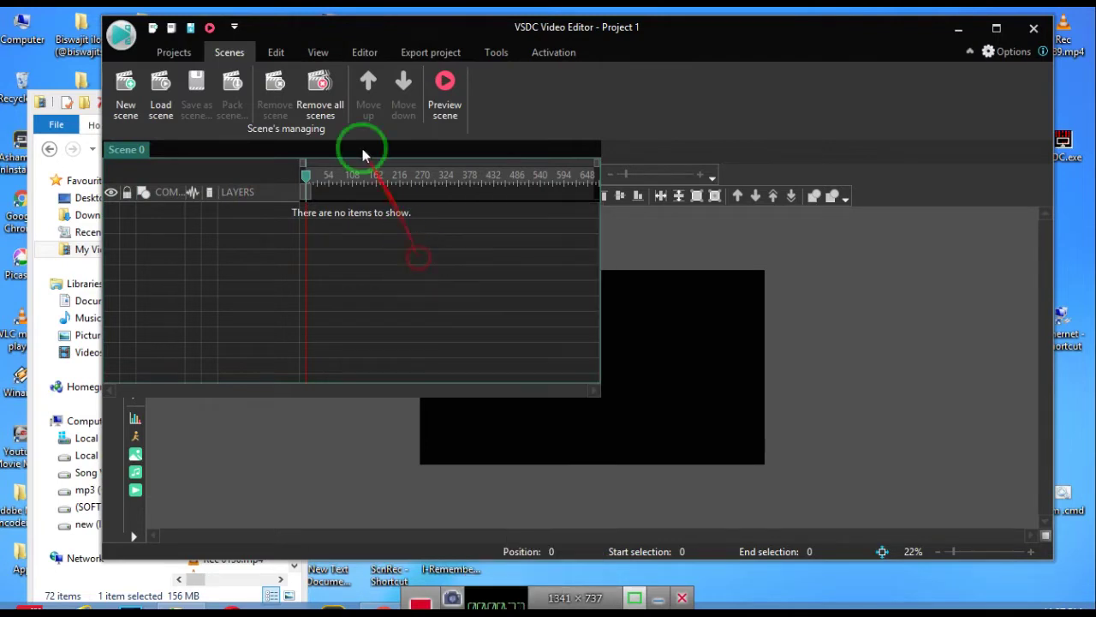
click(317, 53)
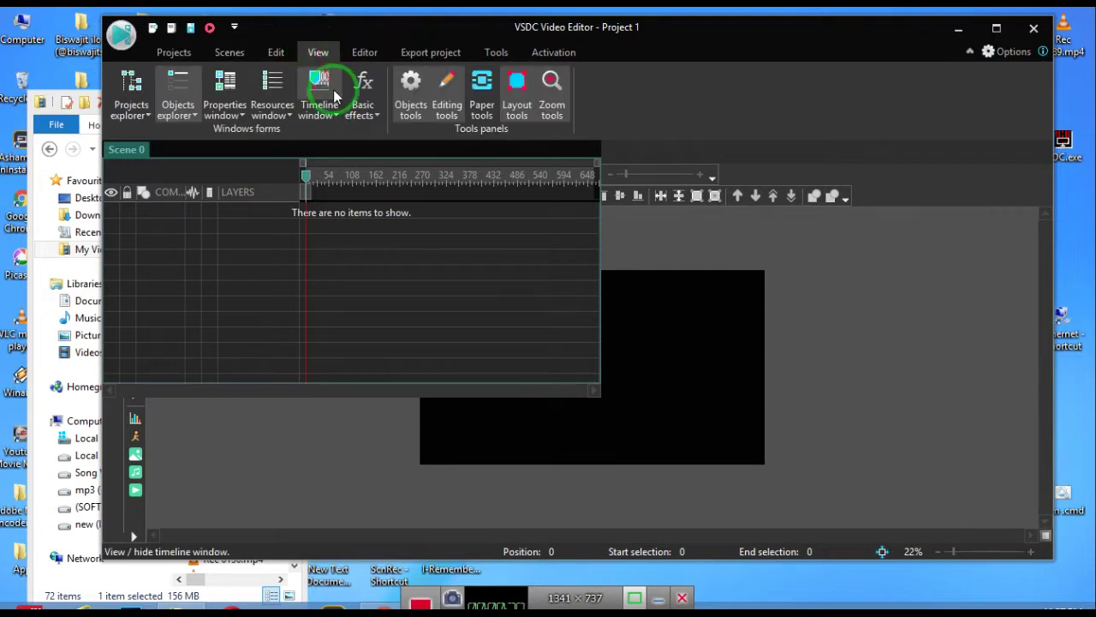
Detach the Timeline into a floating window and resize it shorter and narrower
click(333, 114)
click(334, 132)
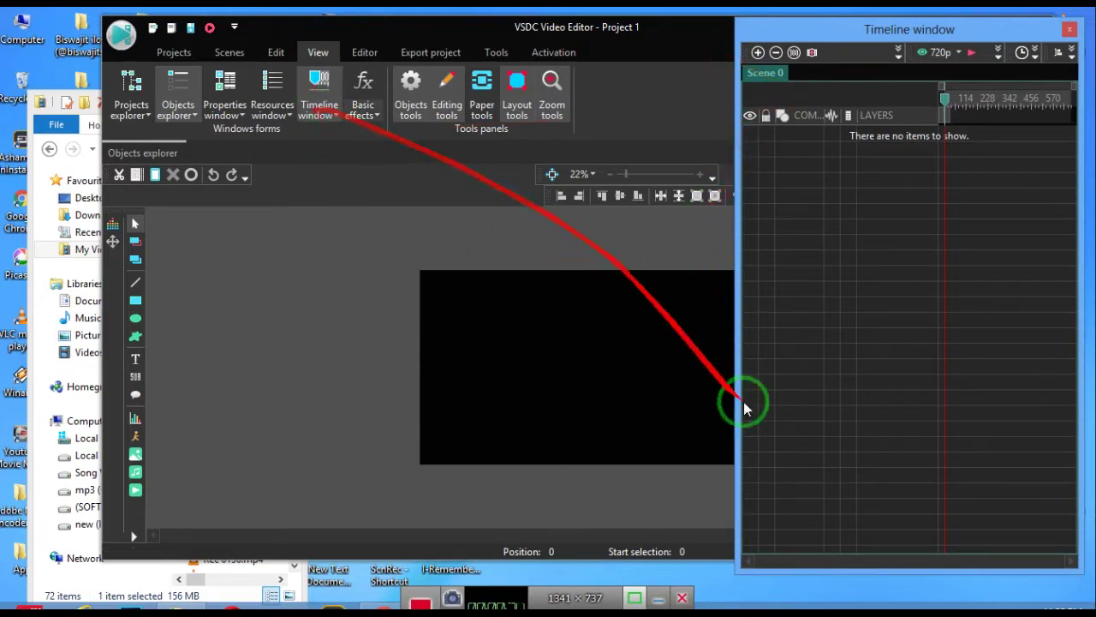
drag(800, 561, 782, 454)
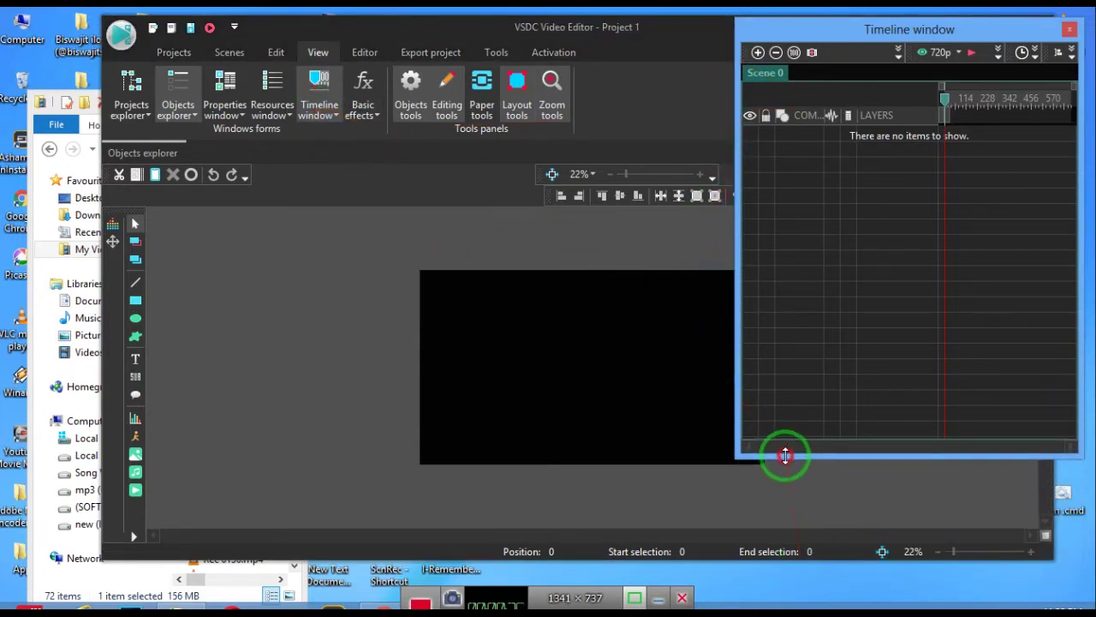
mouse_move(737, 303)
mouse_down()
mouse_move(699, 303)
mouse_move(891, 268)
mouse_up()
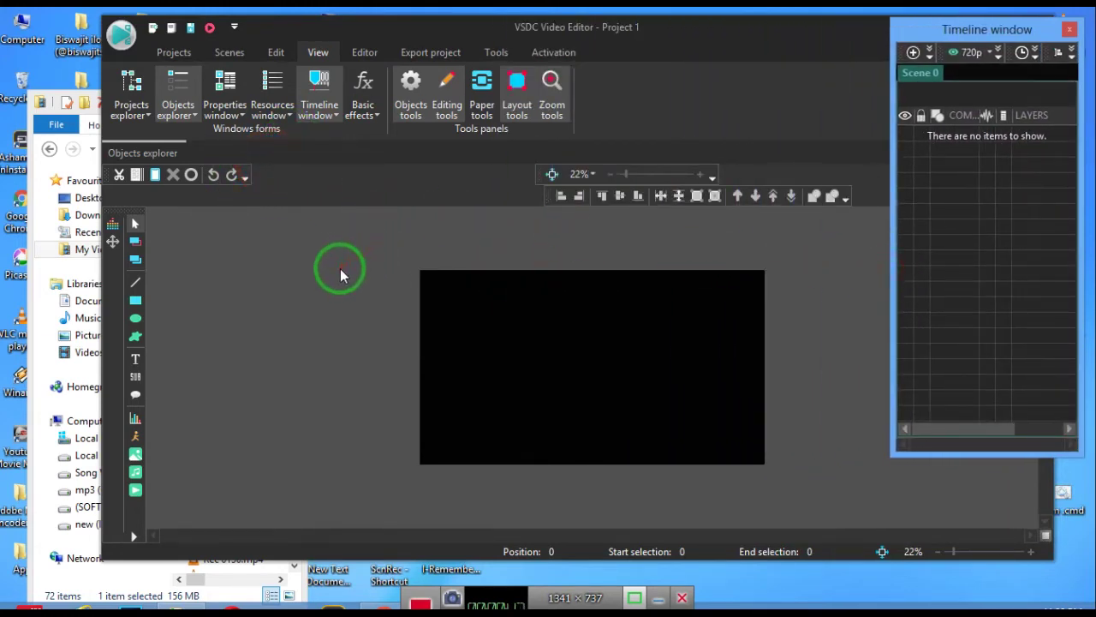
Show the Basic effects panel and move the Timeline window toward the top right
click(361, 106)
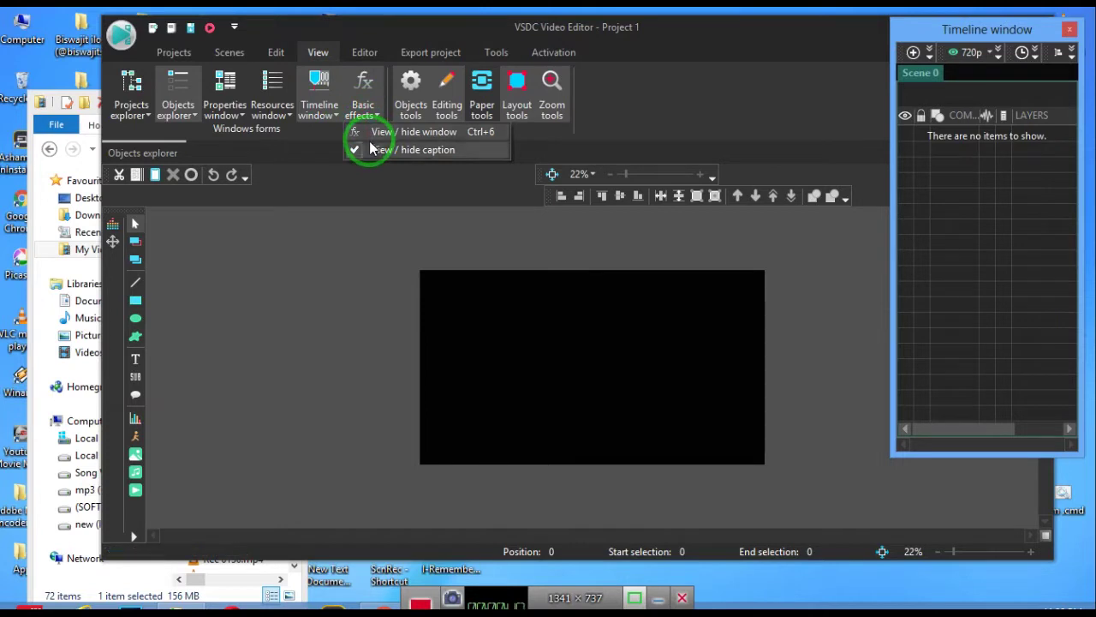
click(356, 131)
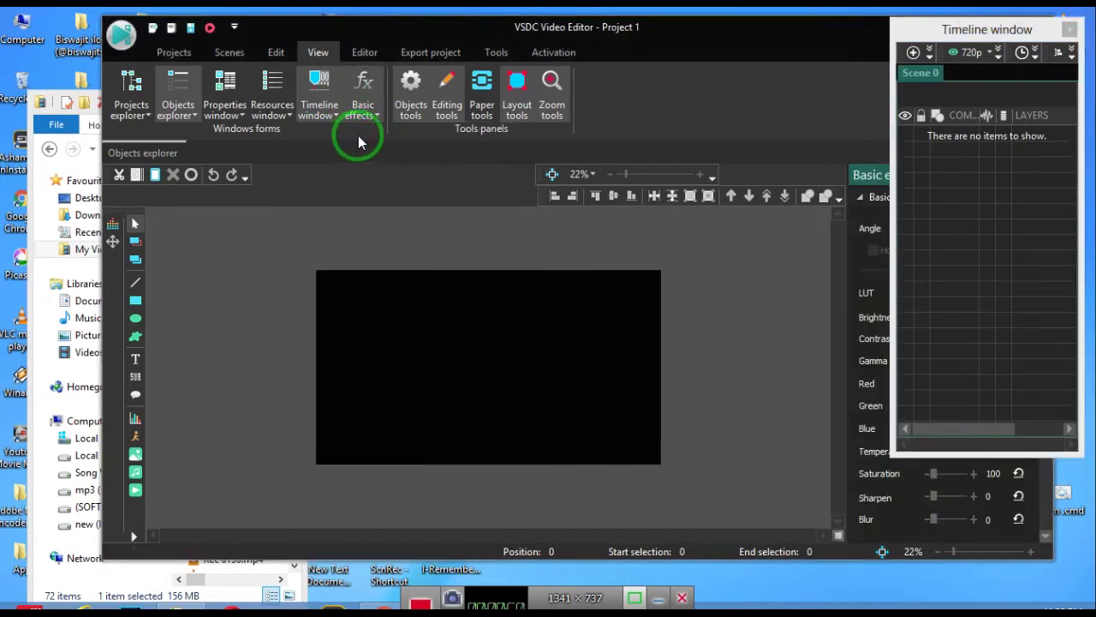
drag(933, 33, 599, 86)
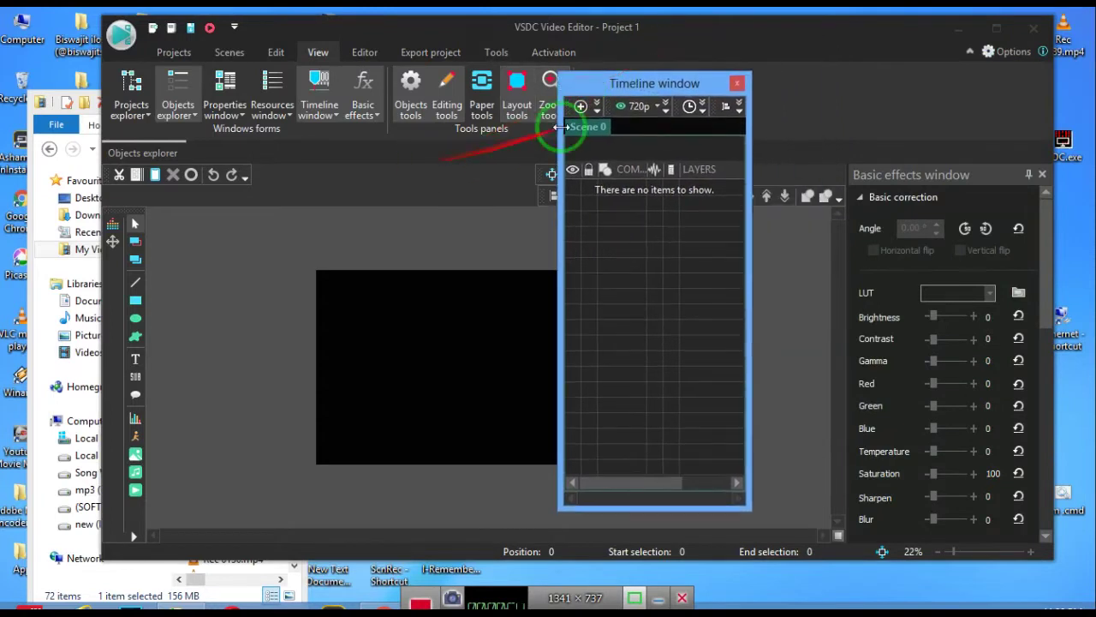
drag(612, 85, 663, 47)
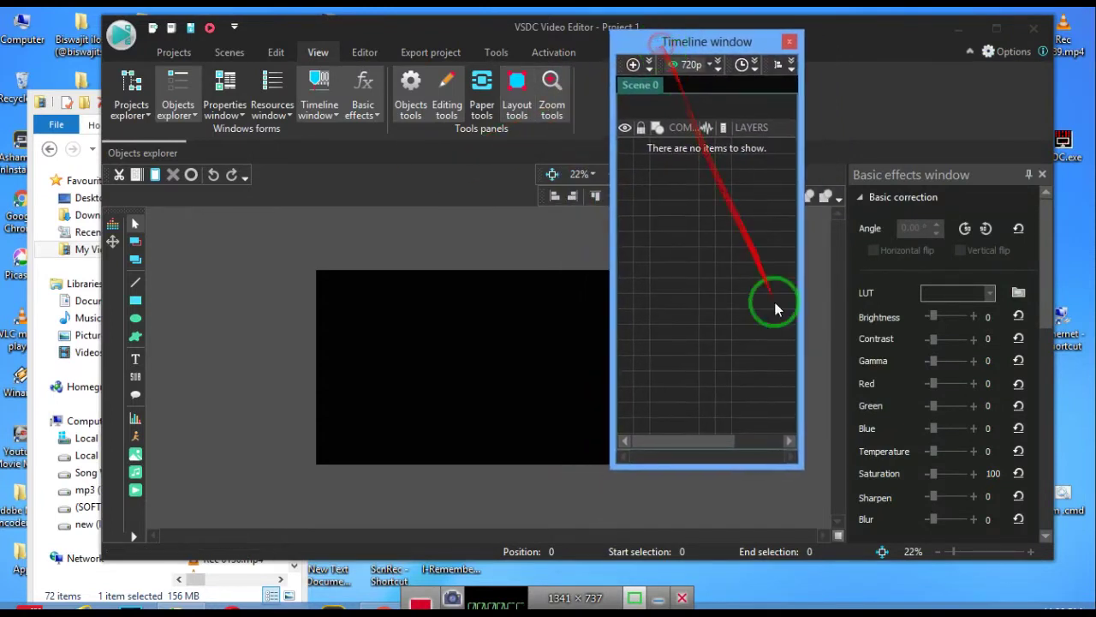
Reshape the Timeline window into a short, wide strip along the top
drag(790, 468, 818, 154)
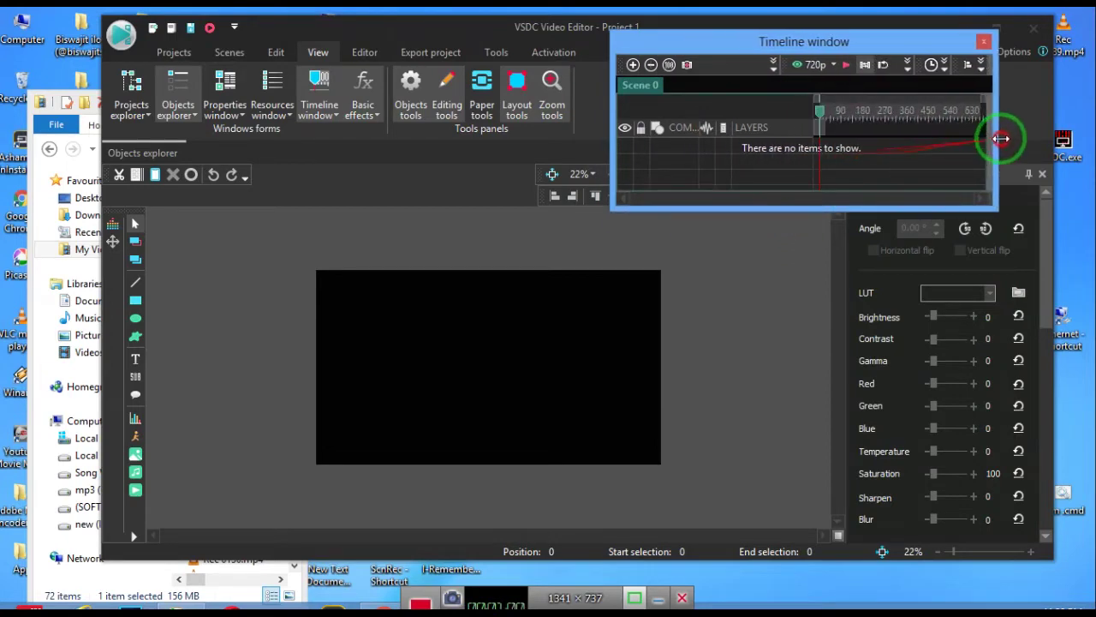
drag(818, 154, 1084, 129)
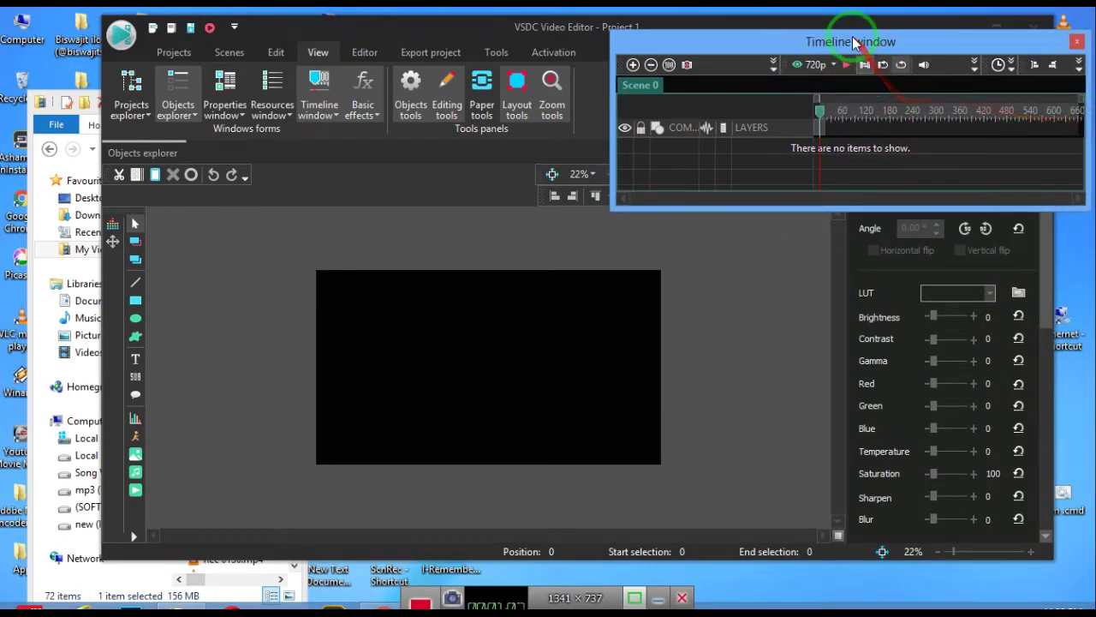
drag(852, 39, 853, 16)
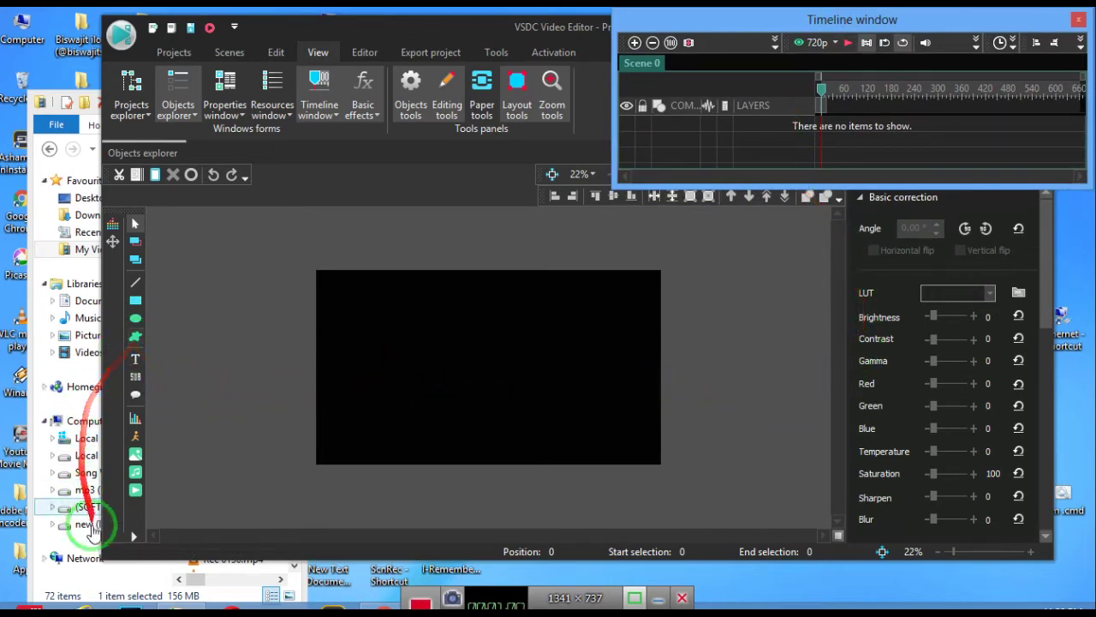
click(75, 584)
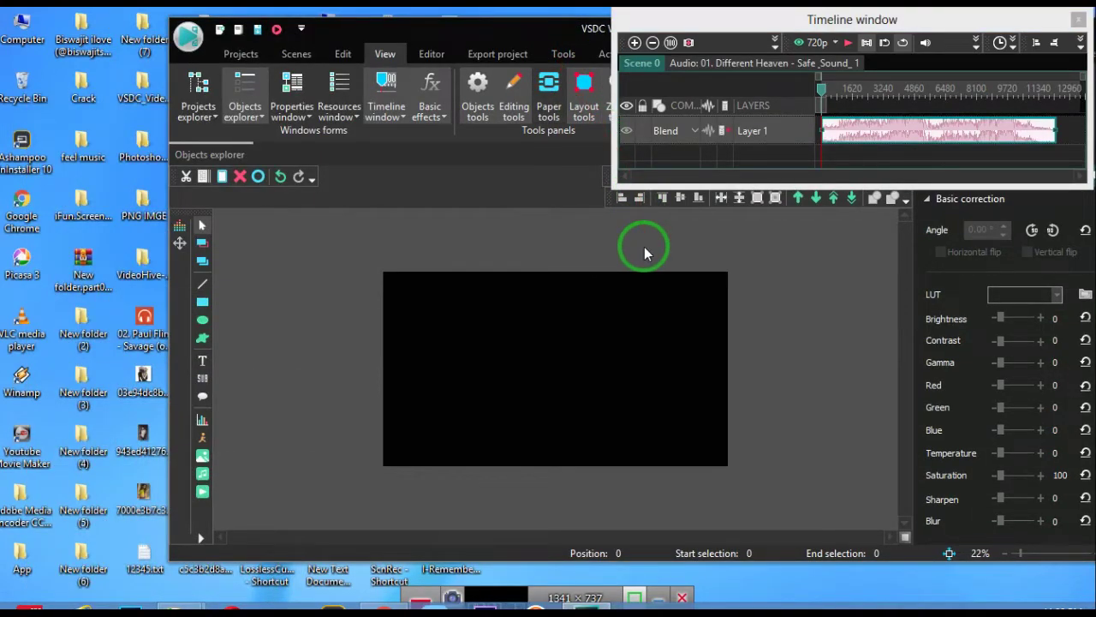
Scroll through the Basic effects settings and collapse, then re-expand Basic correction
scroll(1004, 488, down, 2)
scroll(1005, 484, down, 1)
scroll(1003, 483, down, 1)
scroll(1002, 480, down, 2)
scroll(999, 477, down, 2)
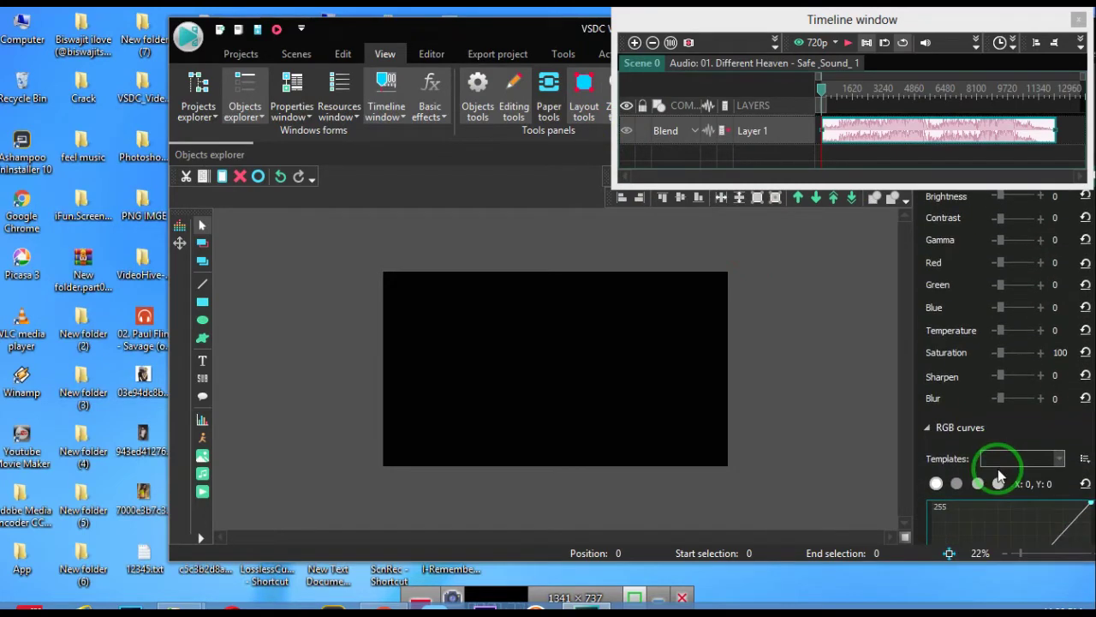
scroll(985, 428, up, 2)
scroll(977, 404, up, 3)
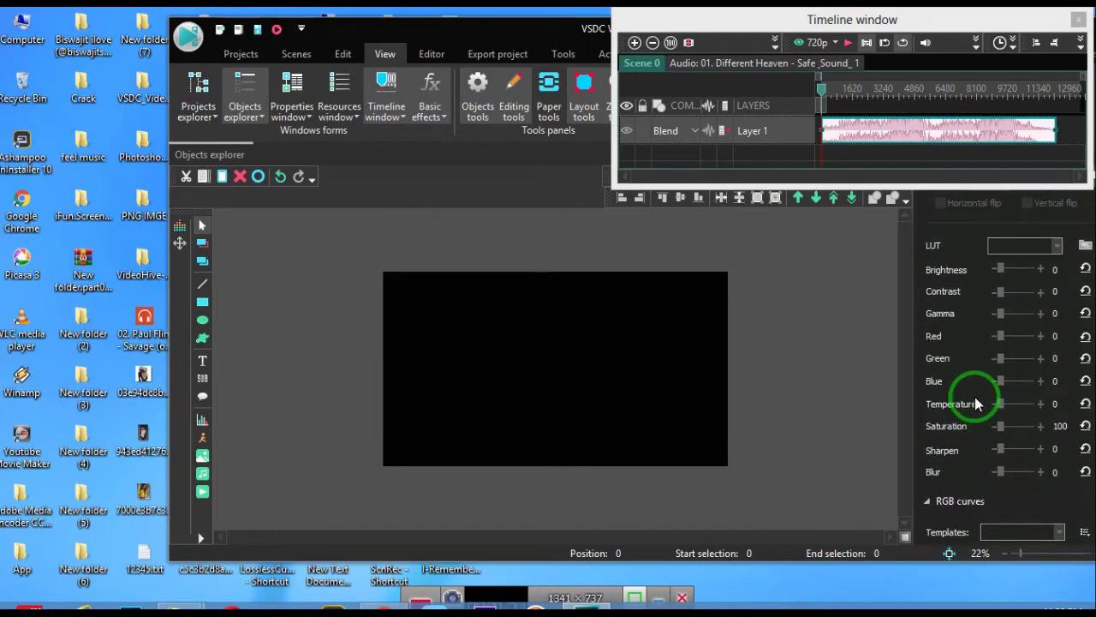
scroll(976, 404, up, 1)
scroll(976, 391, up, 2)
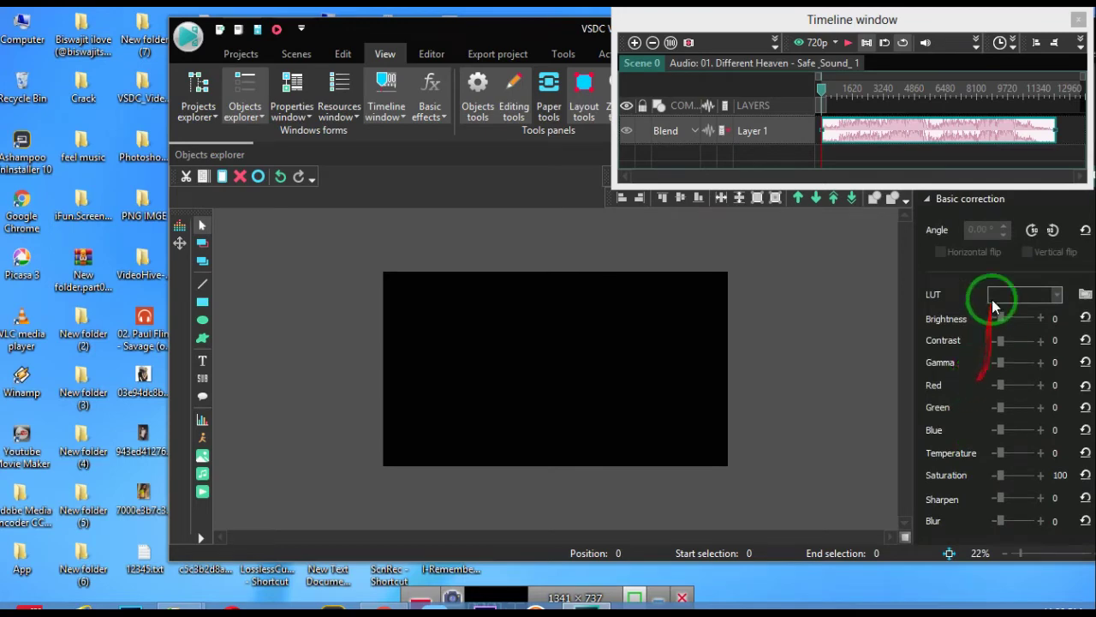
click(928, 201)
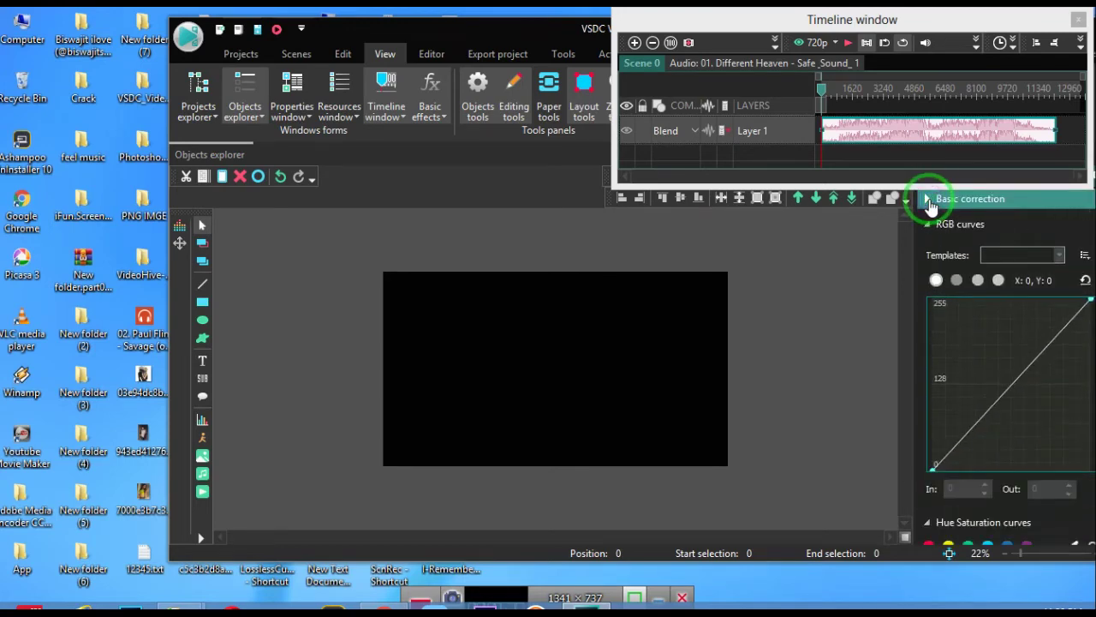
click(929, 200)
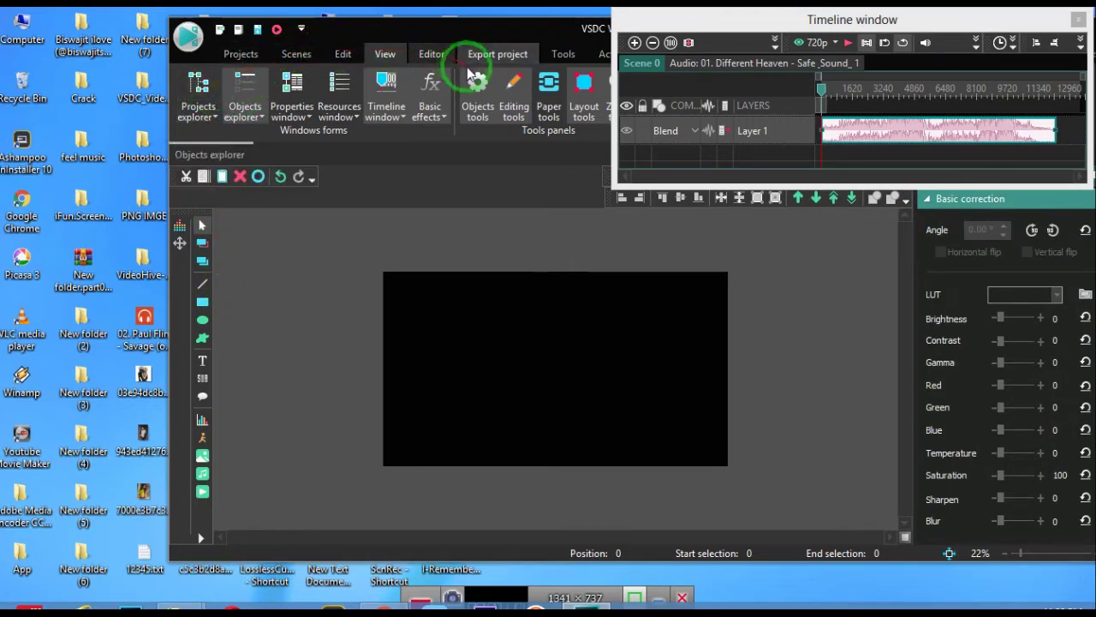
View the Projects templates and the Spectrum and Audio abstraction visualization objects
click(441, 118)
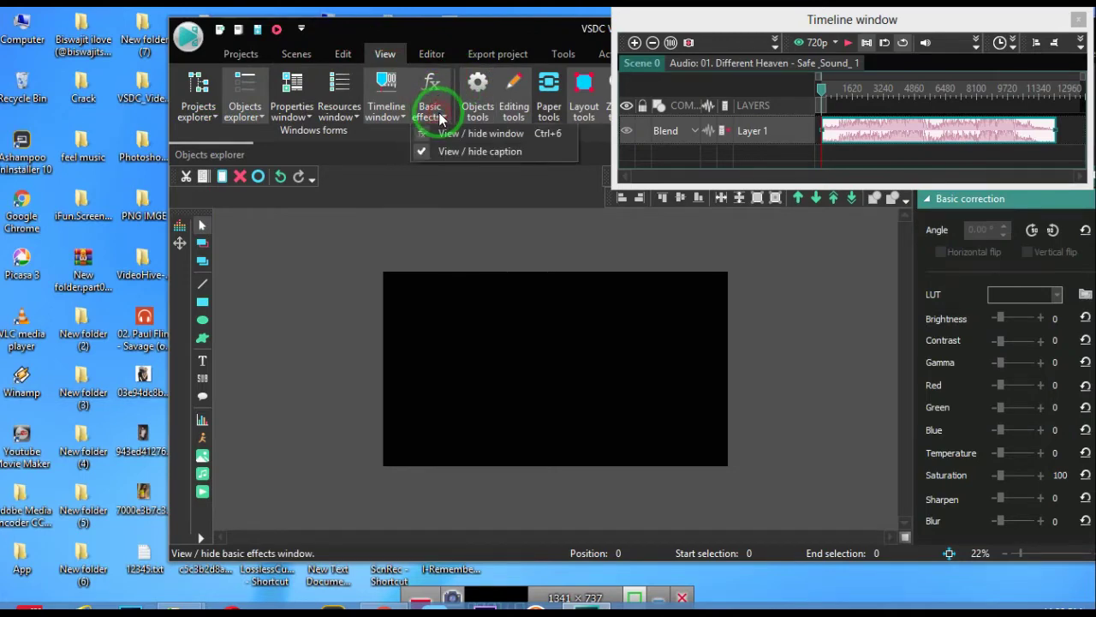
click(440, 119)
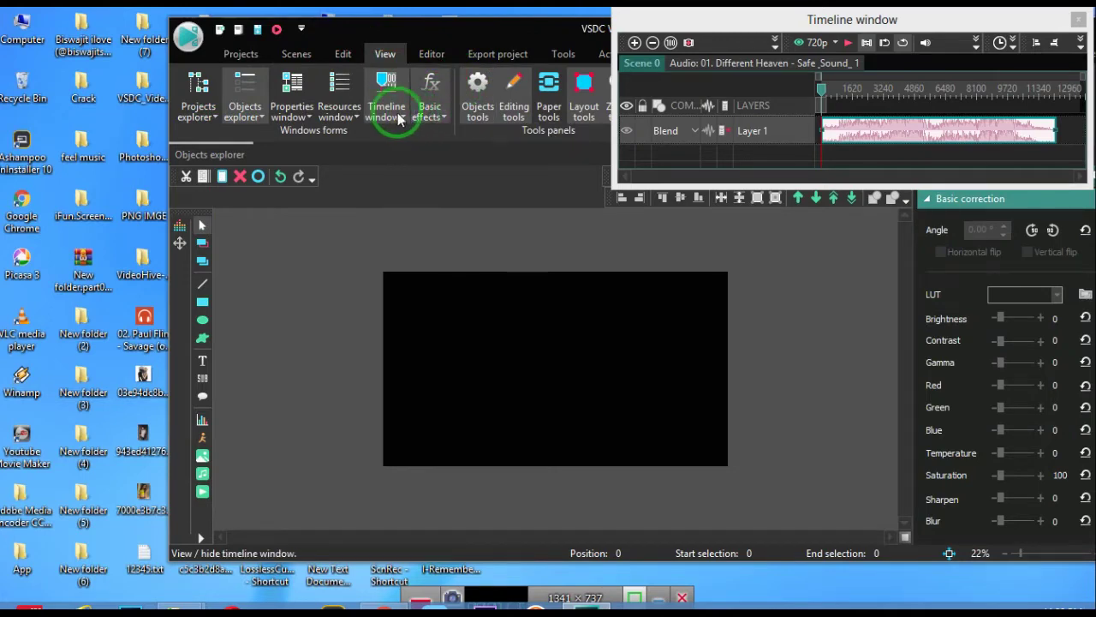
click(241, 54)
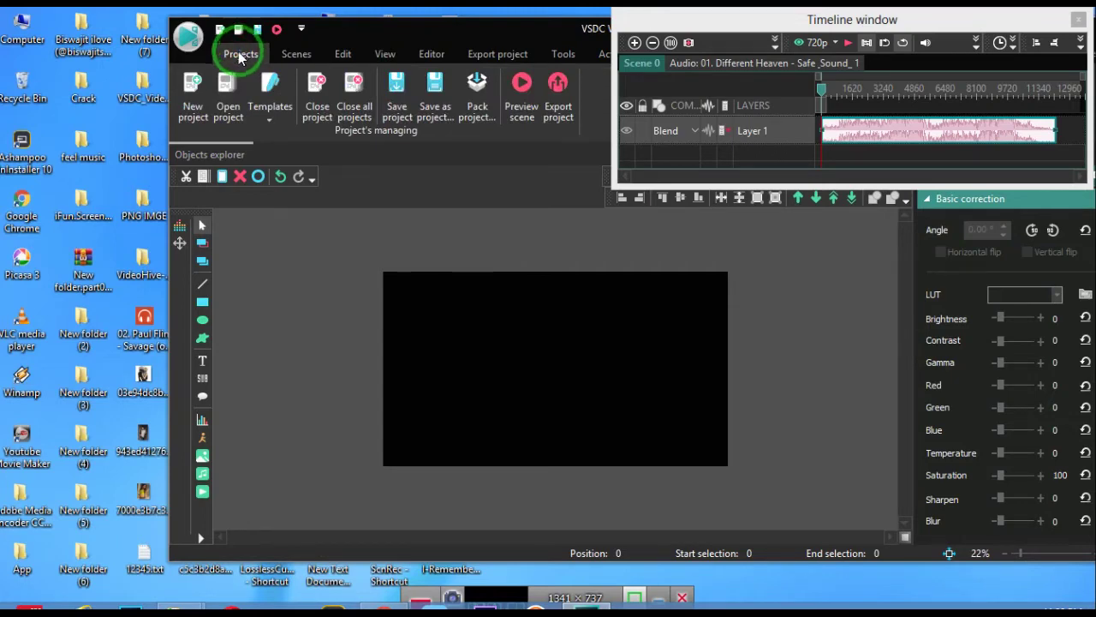
click(273, 121)
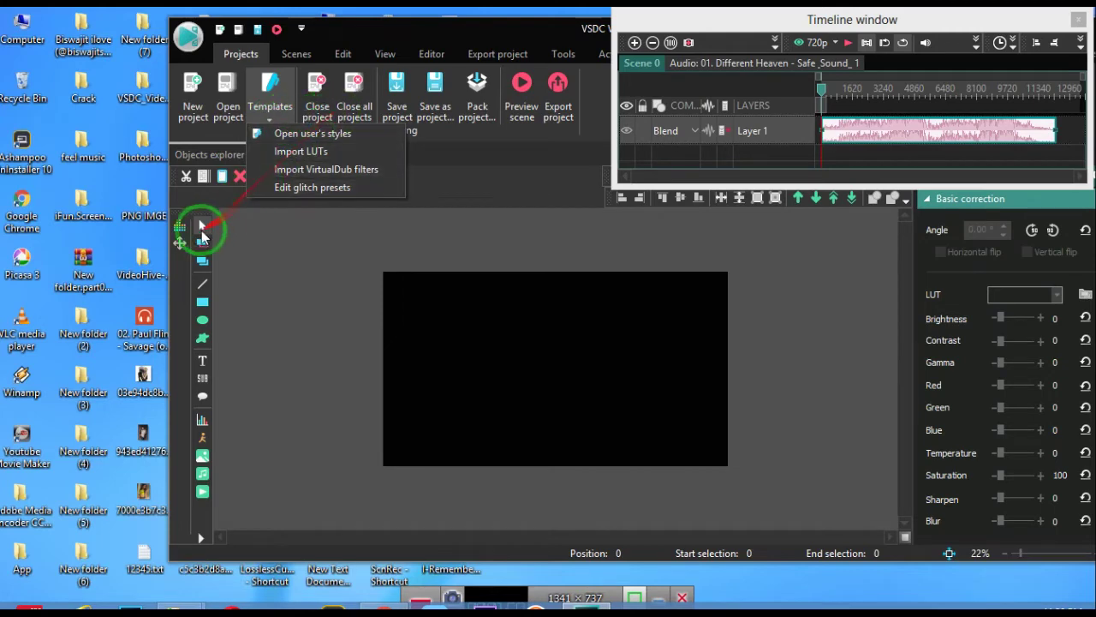
click(179, 230)
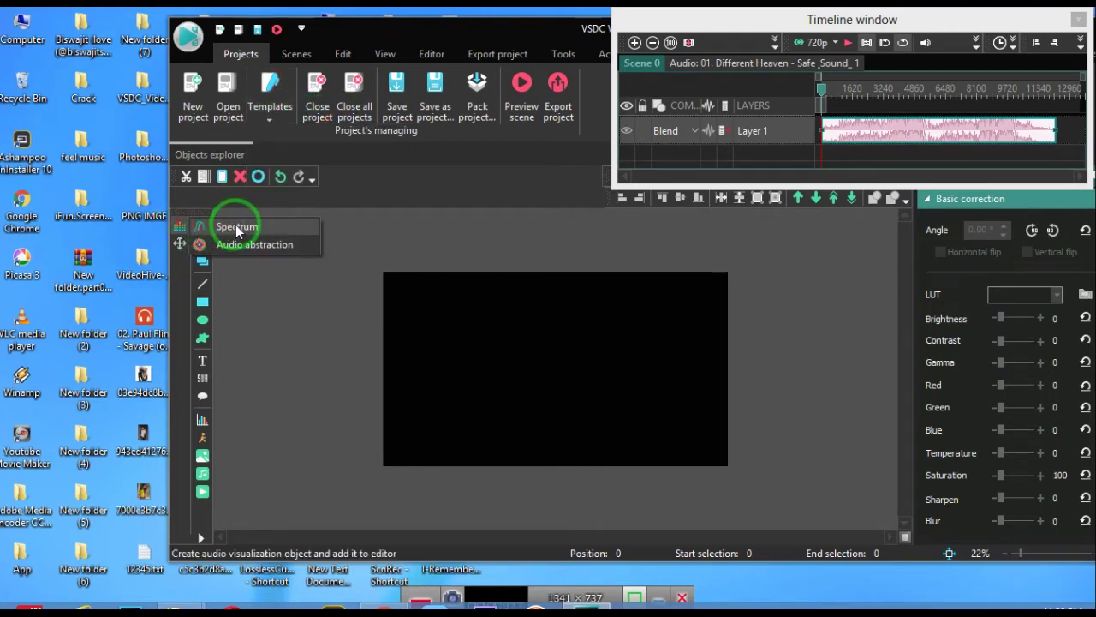
Hide the Objects tools toolbar from the toolbar context menu
right_click(204, 421)
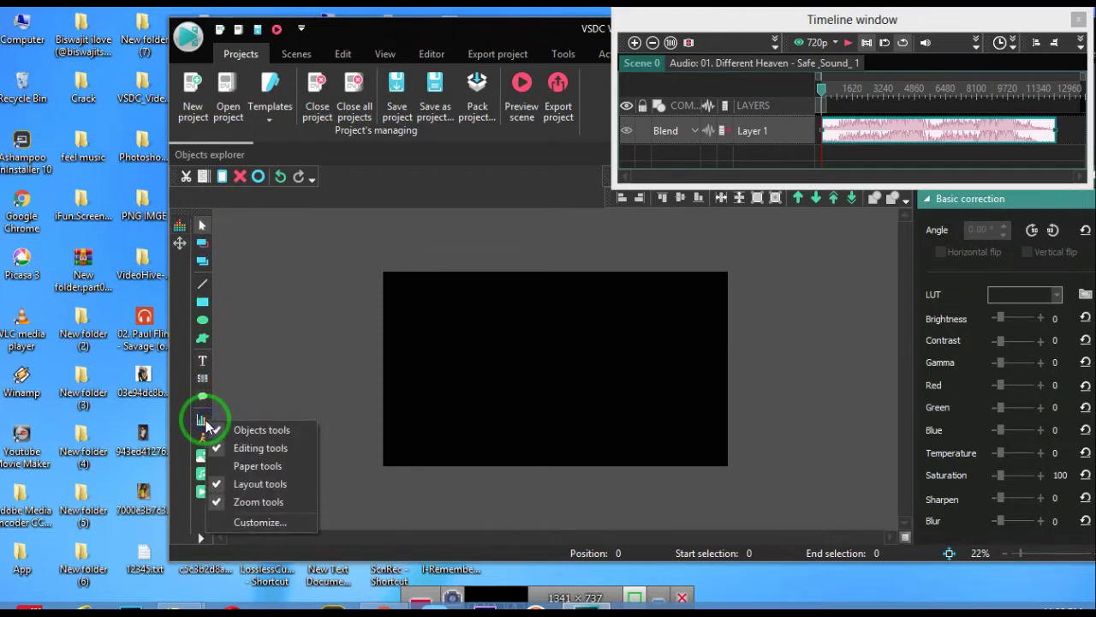
click(274, 433)
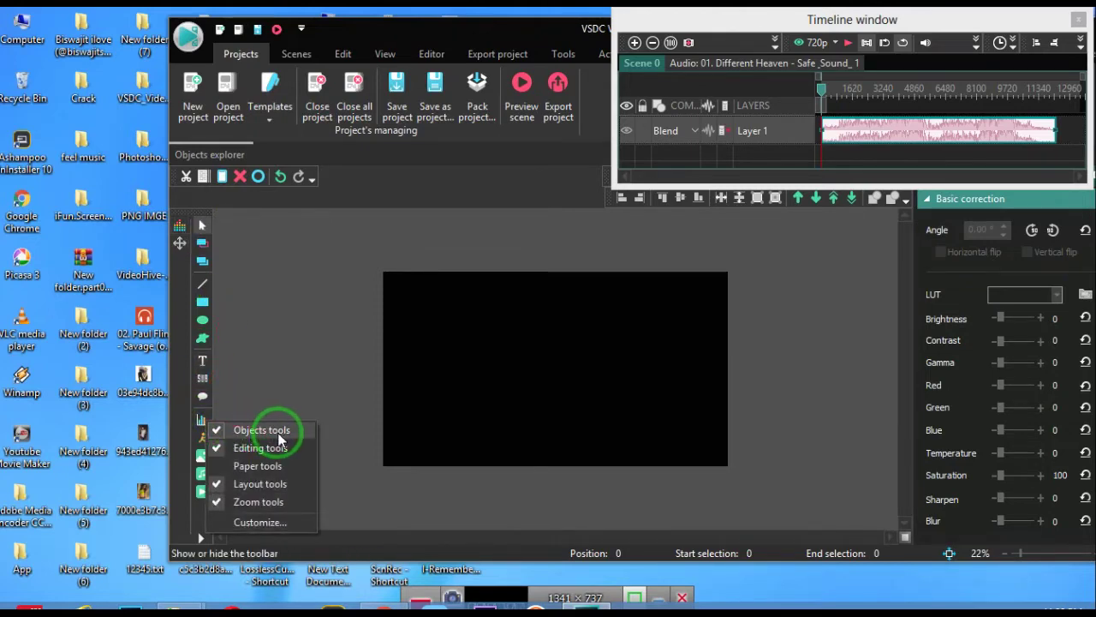
click(279, 435)
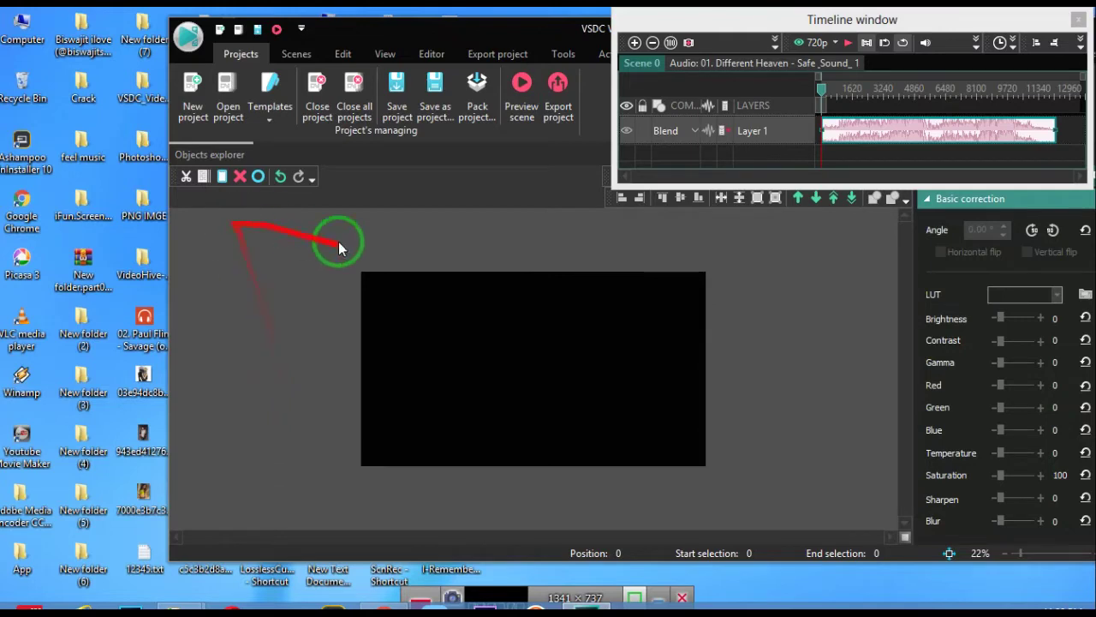
Clear the canvas selection, then play the music track and stop at position 118
drag(664, 320, 482, 293)
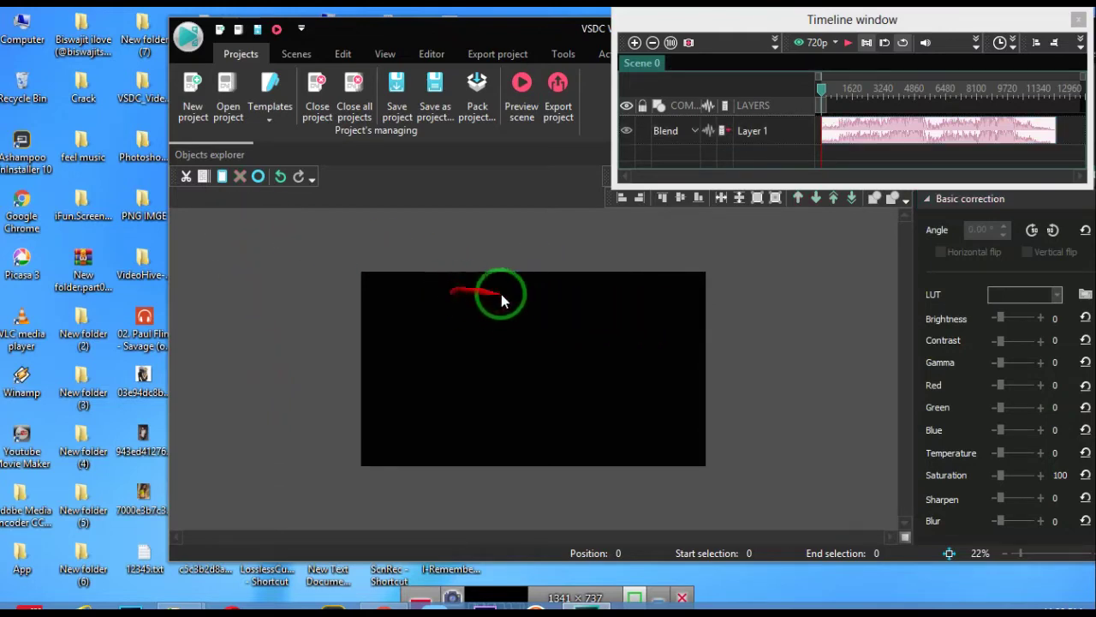
right_click(453, 340)
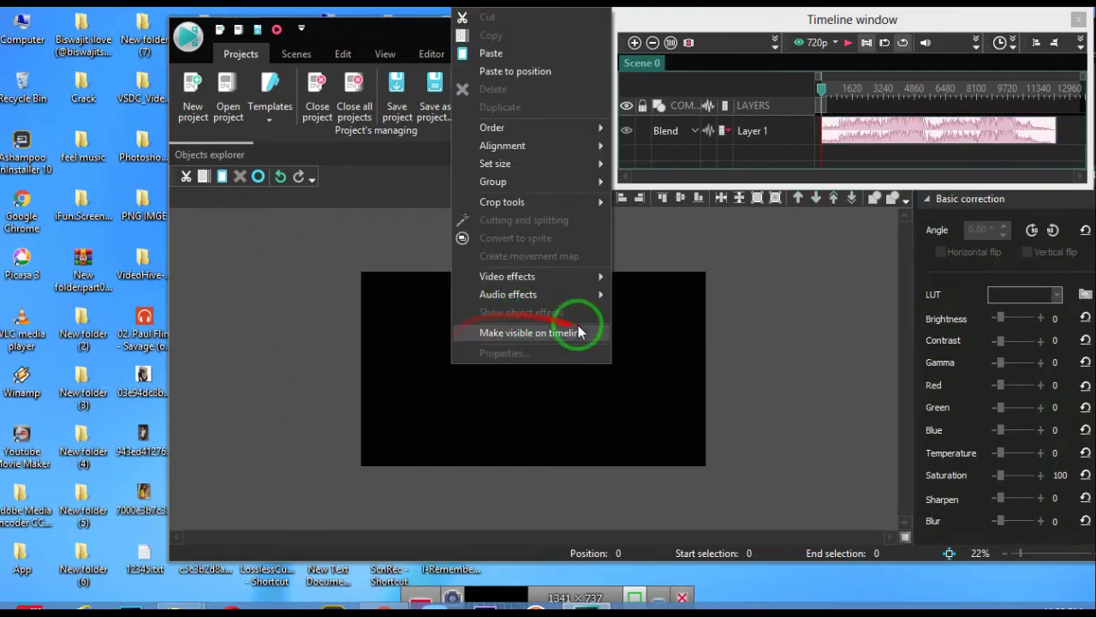
click(631, 387)
drag(460, 318, 676, 423)
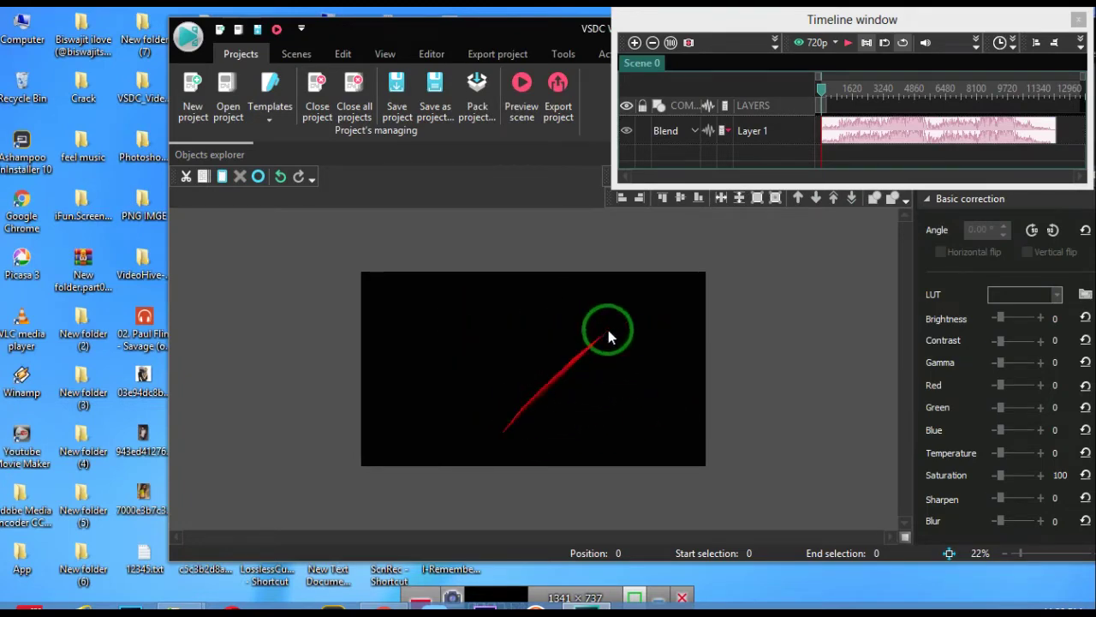
click(848, 42)
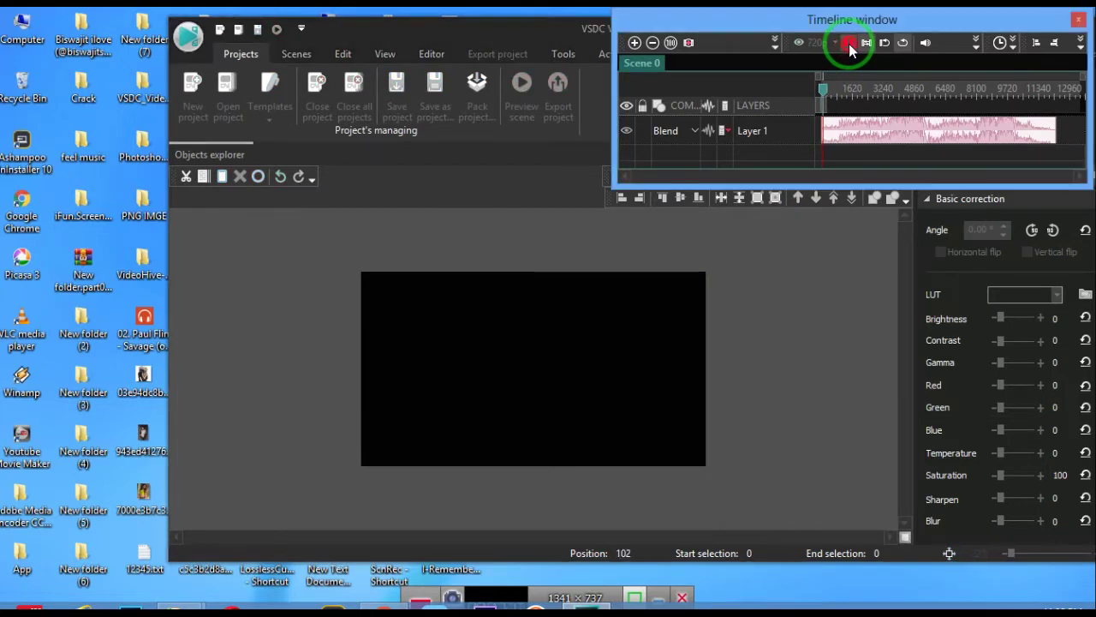
click(849, 45)
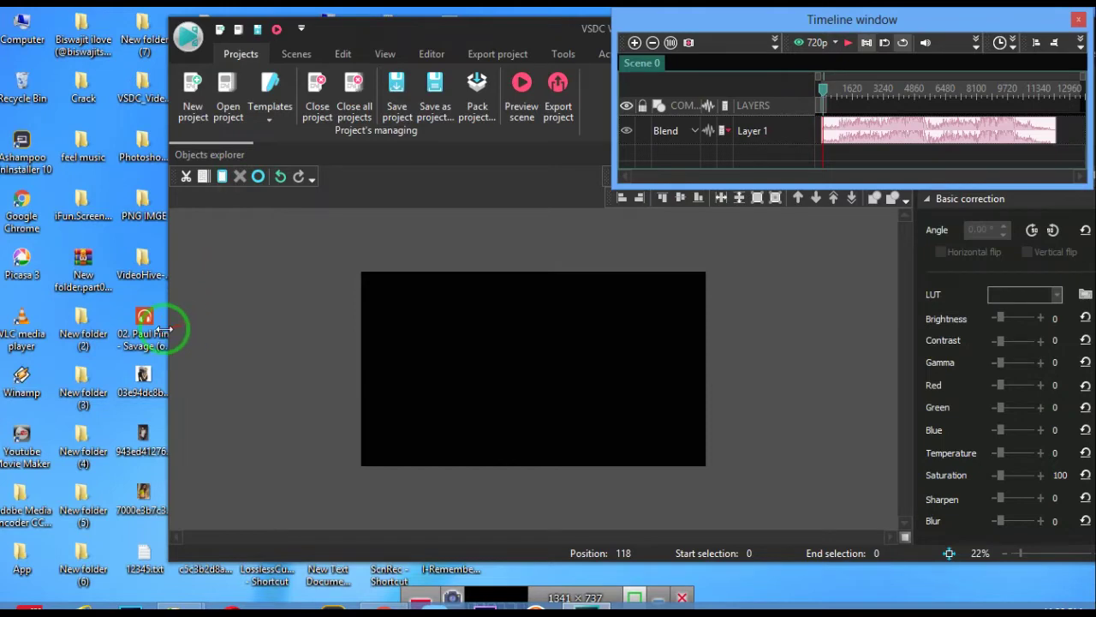
Reposition the main editor window lower-left beneath the floating Timeline window
drag(165, 330, 122, 316)
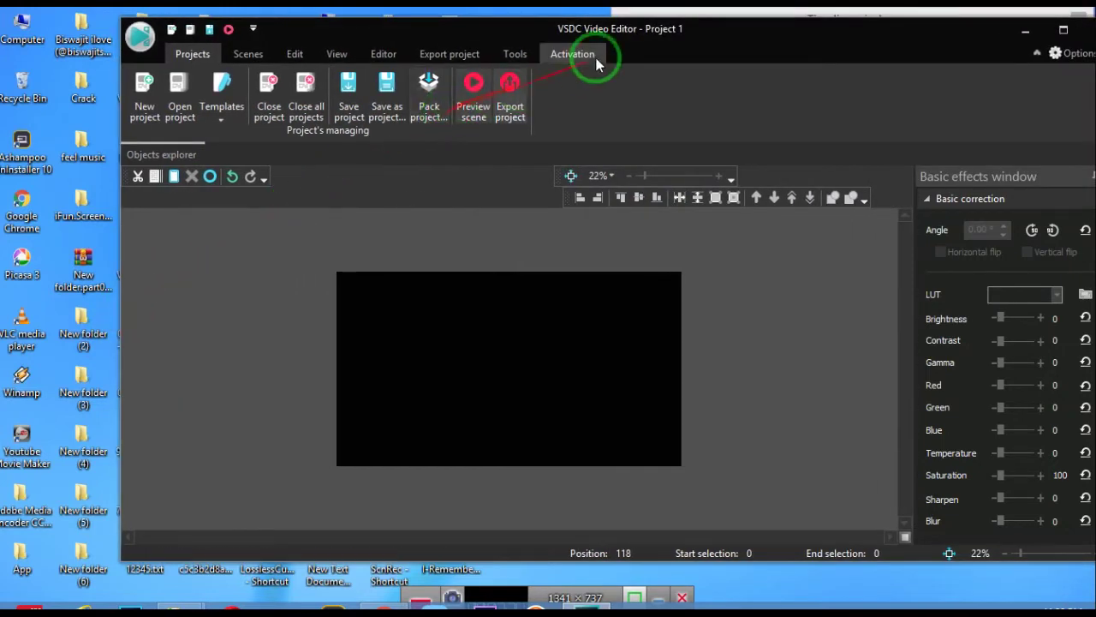
drag(718, 32, 698, 121)
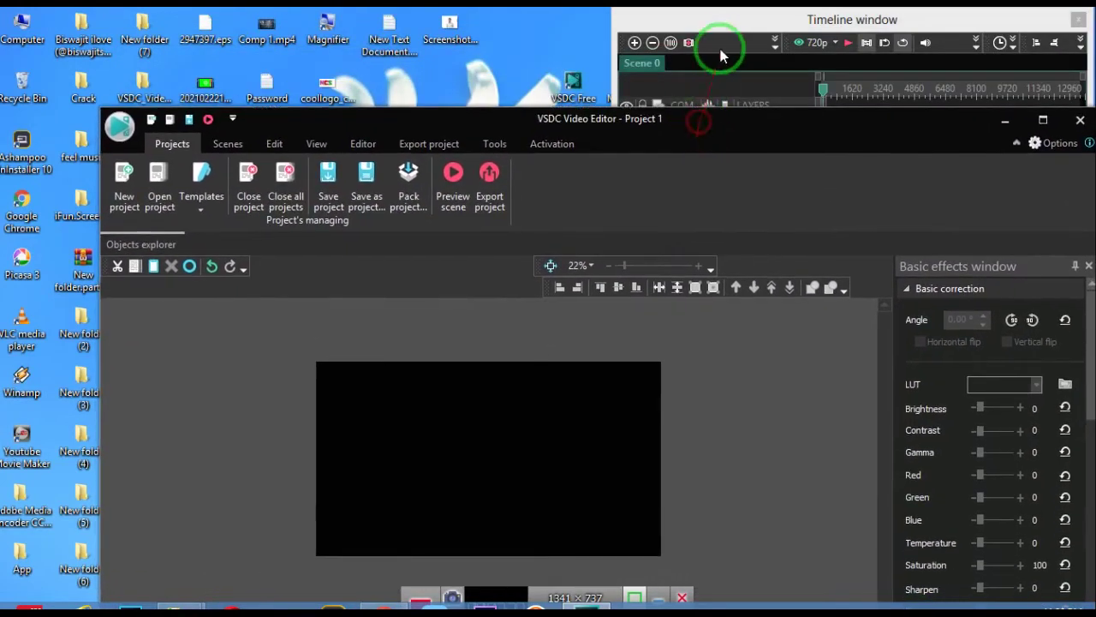
click(722, 23)
drag(512, 127, 470, 128)
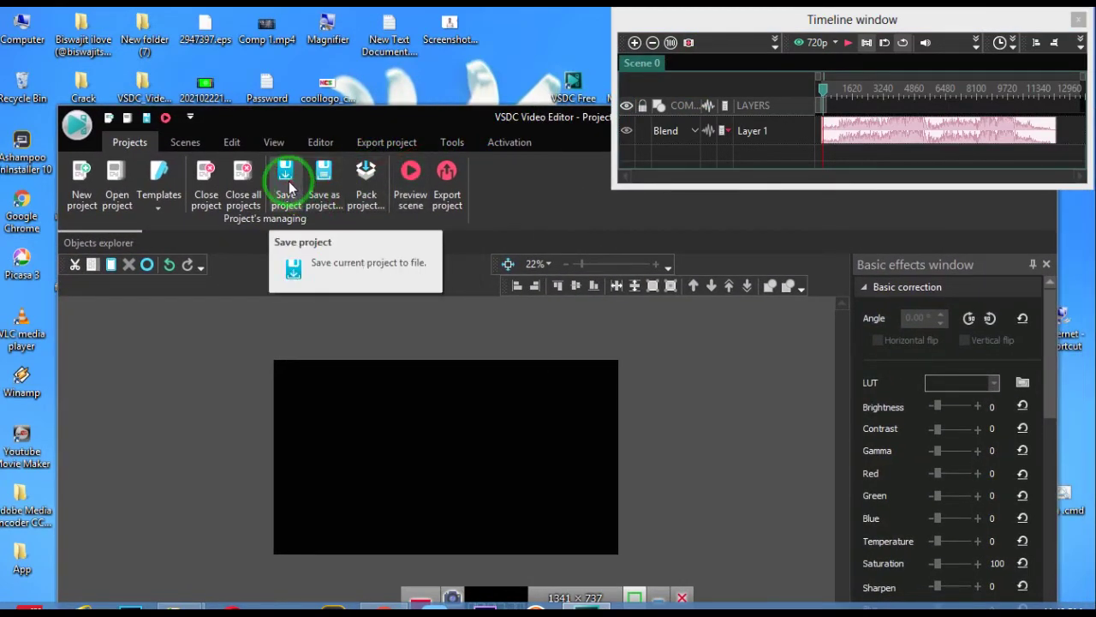
click(272, 143)
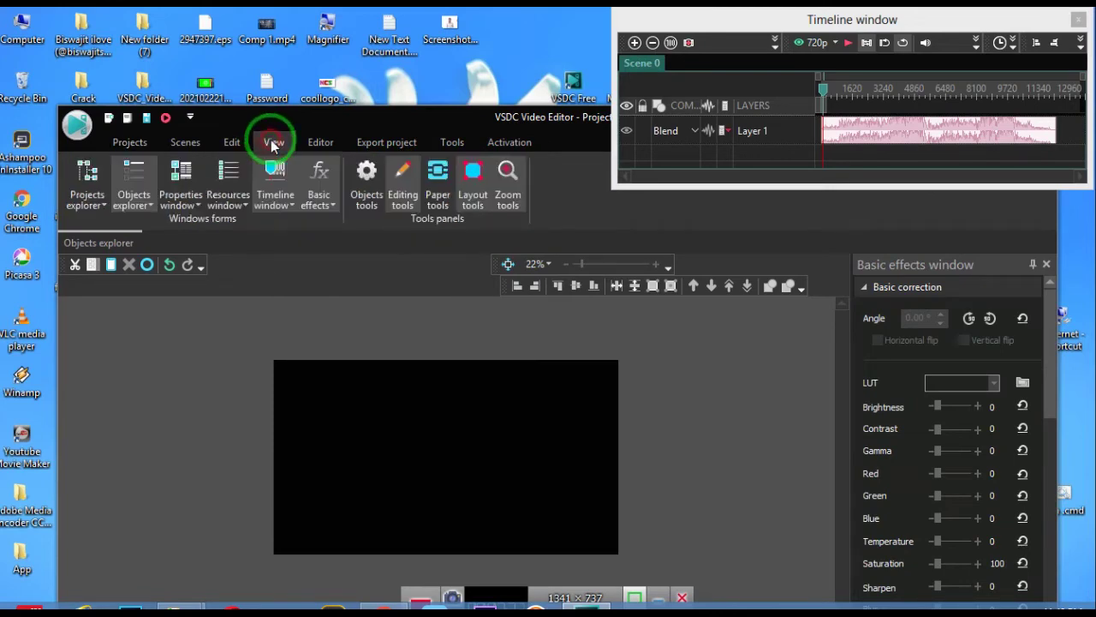
Toggle the Timeline window and hide the Basic effects panel's caption bar
click(272, 175)
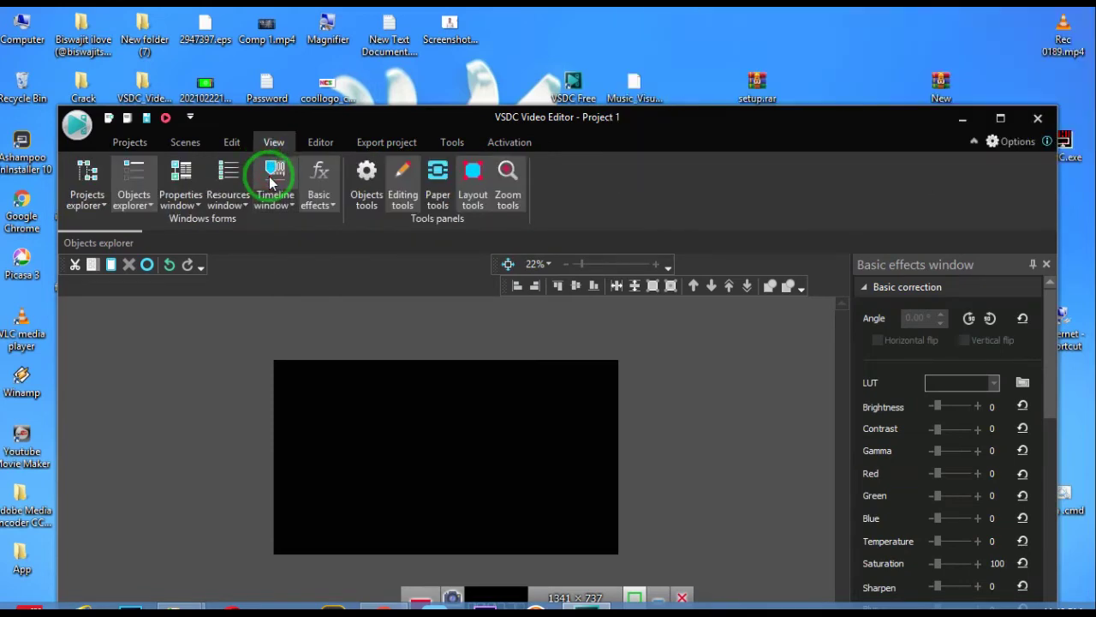
click(272, 177)
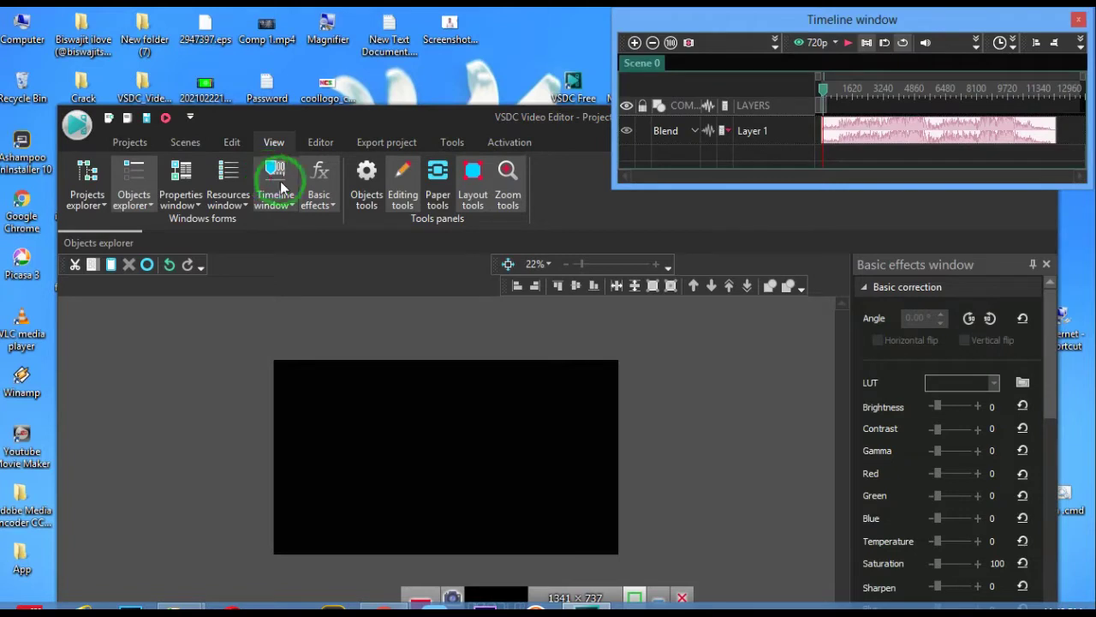
click(320, 199)
click(336, 221)
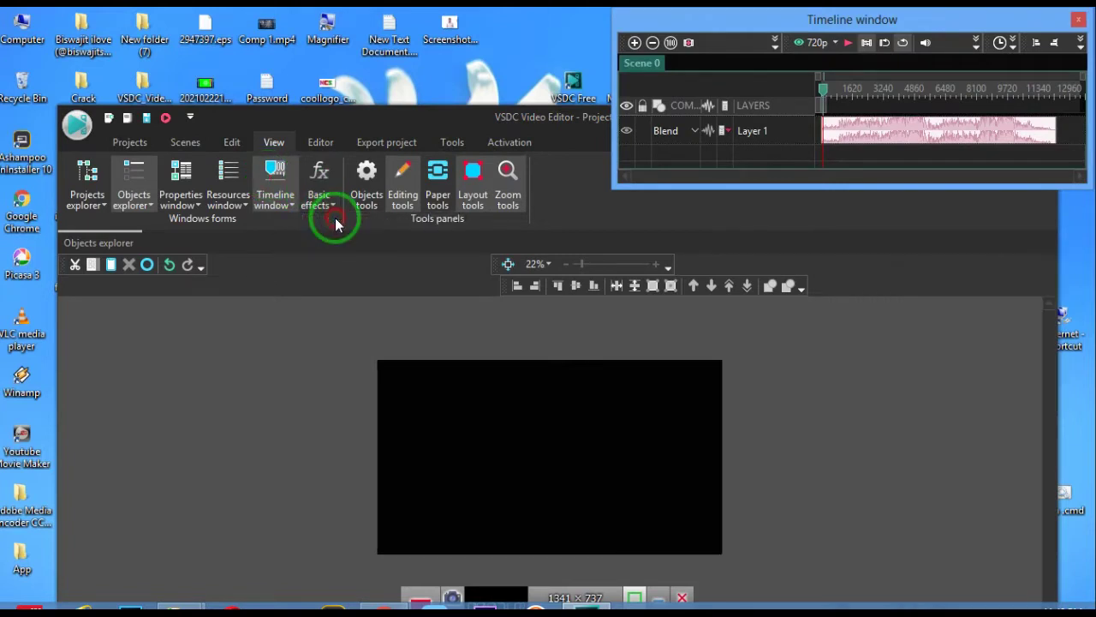
click(333, 205)
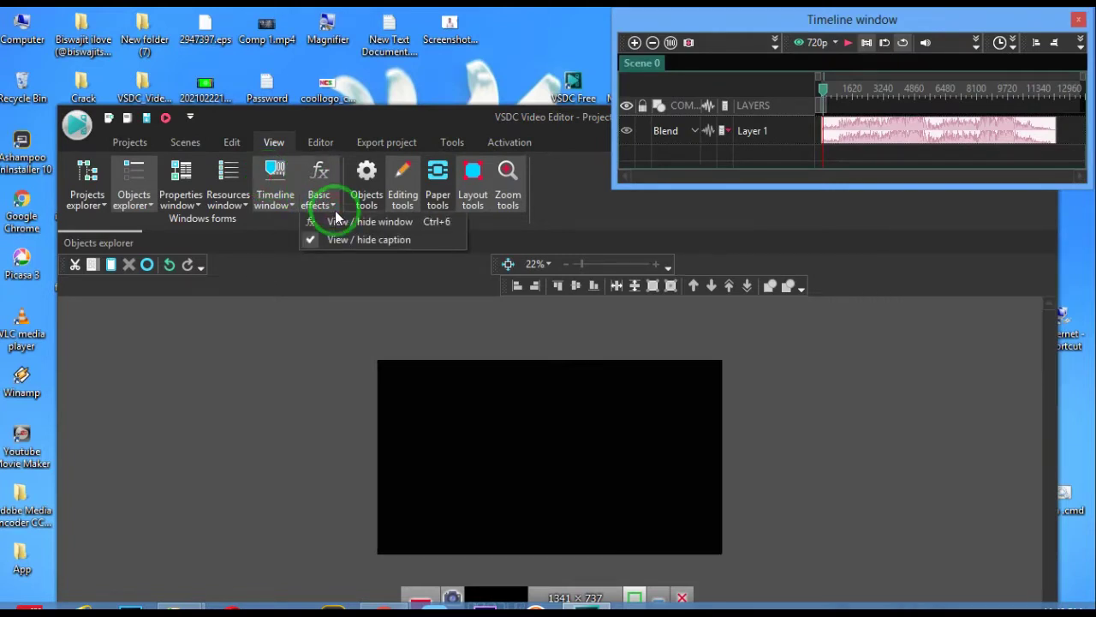
click(338, 242)
click(326, 206)
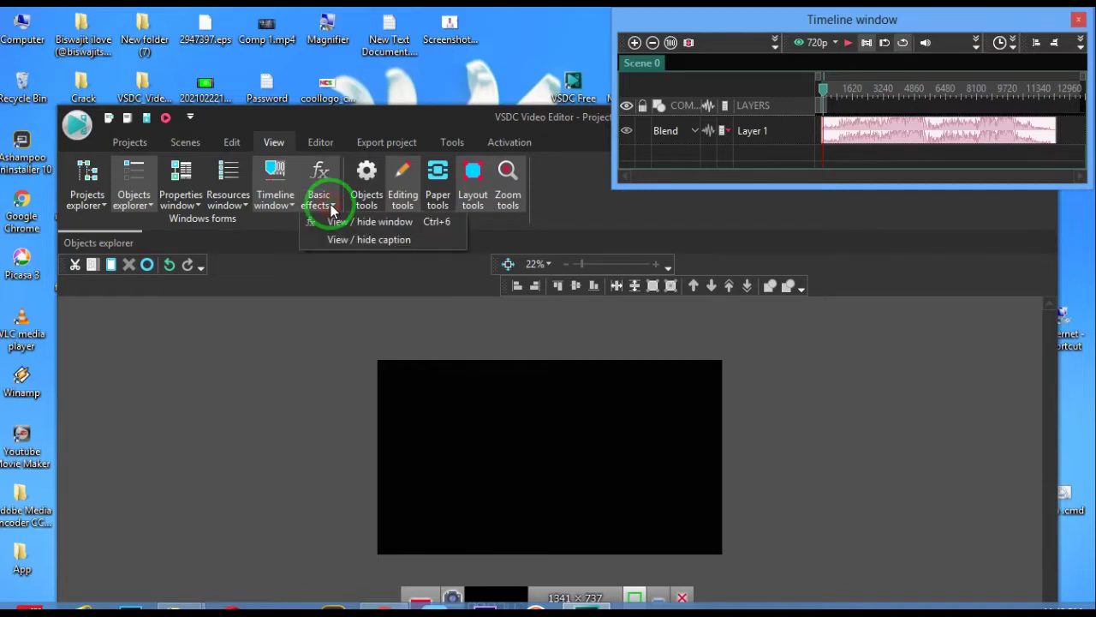
click(320, 230)
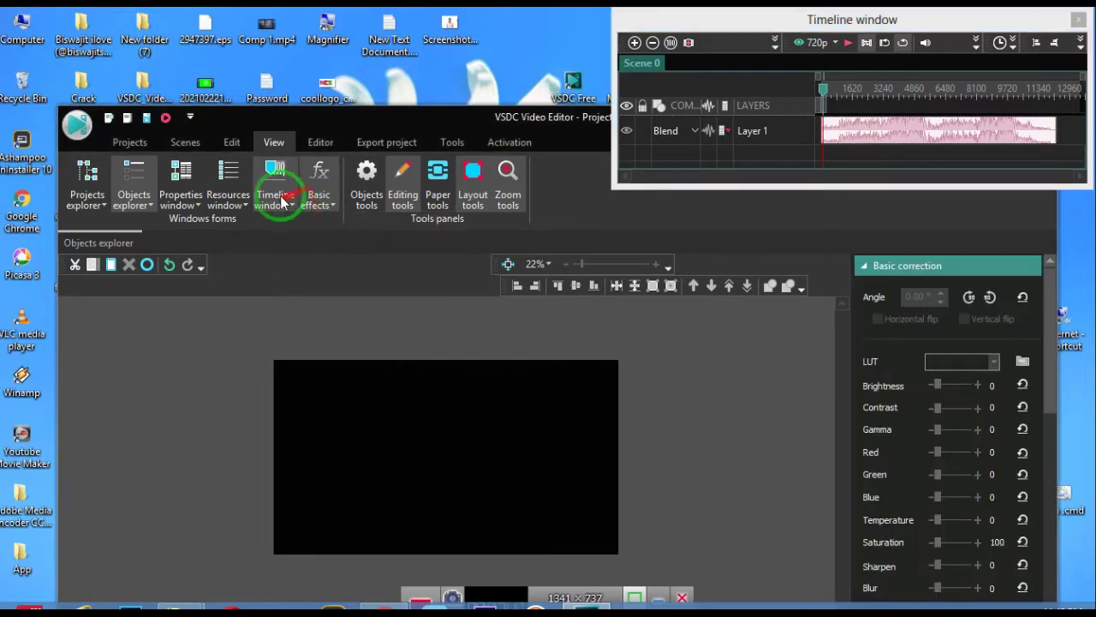
Open and close the Resources window, then dock the Projects explorer at the left
click(227, 206)
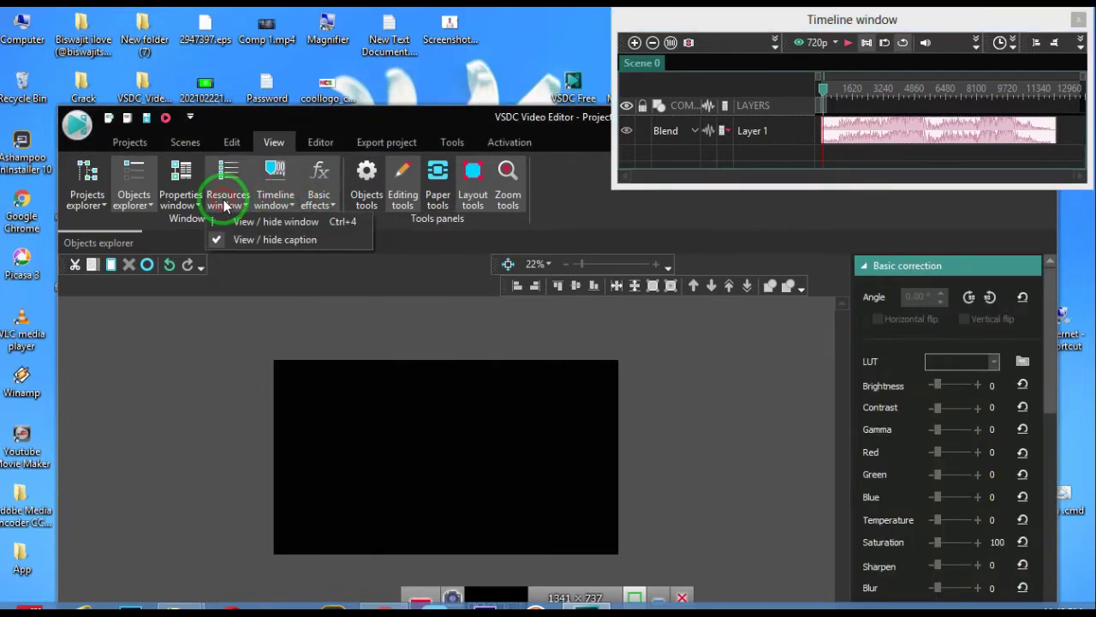
click(227, 223)
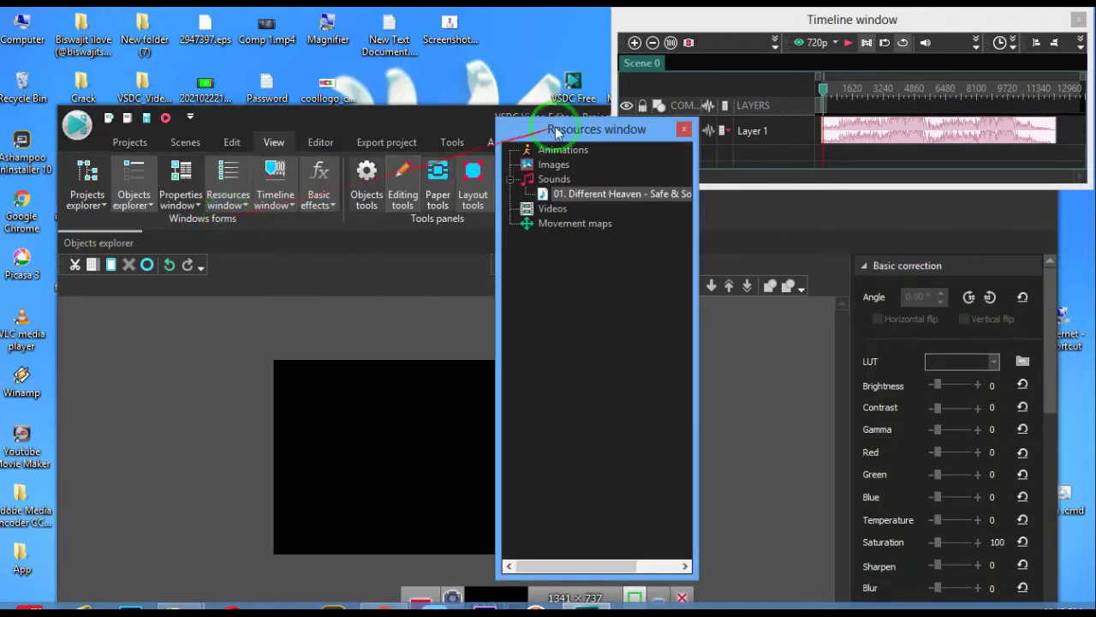
click(687, 132)
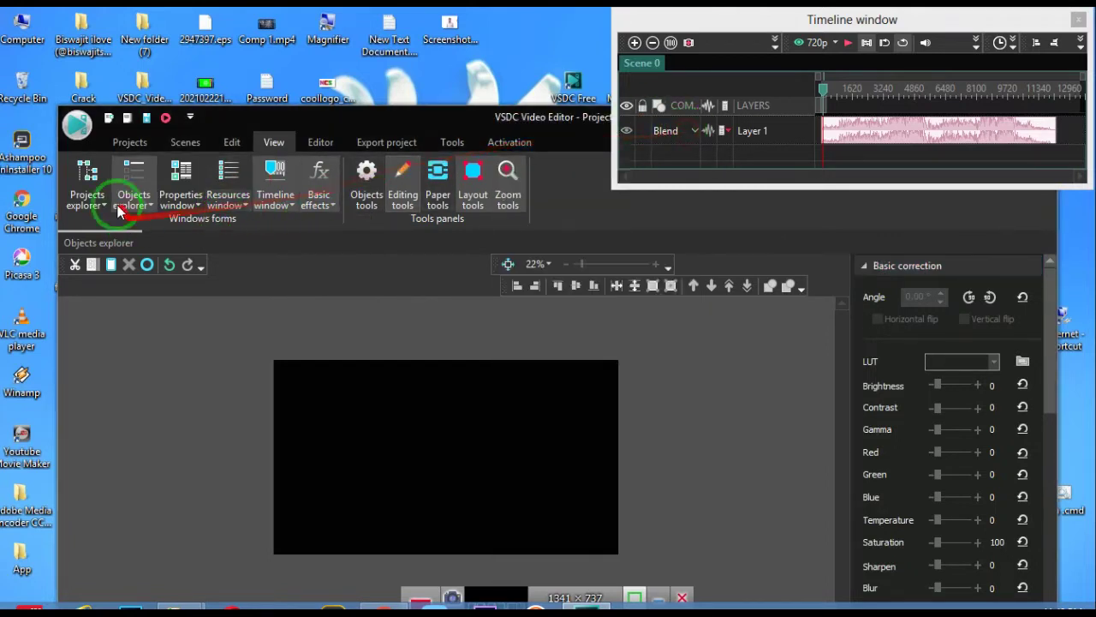
click(99, 176)
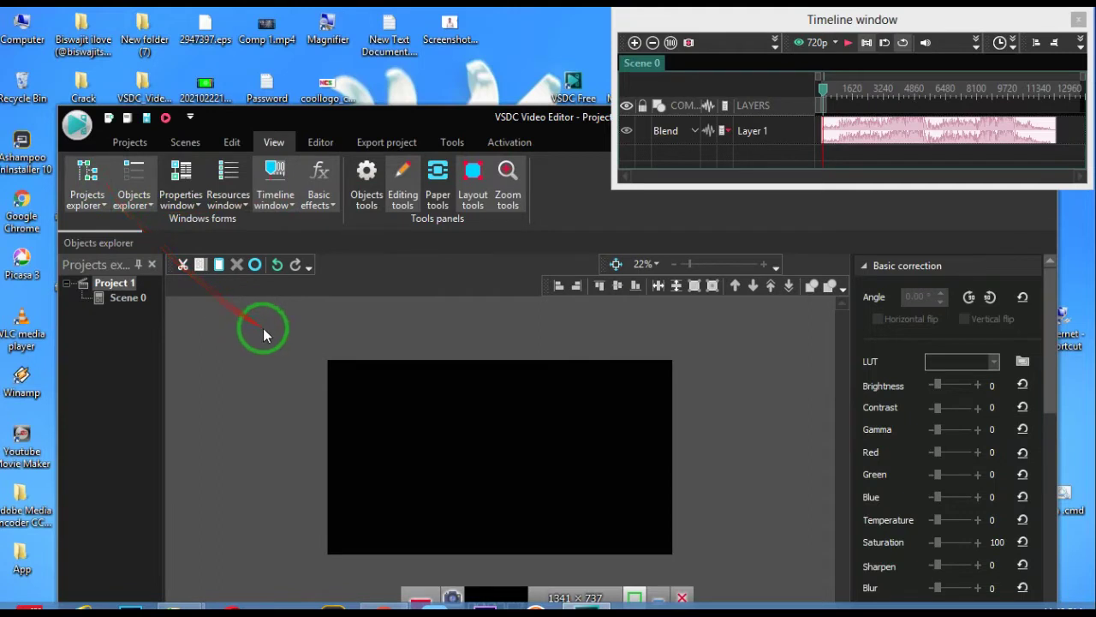
Toggle the Properties and Resources windows open and closed again
click(190, 192)
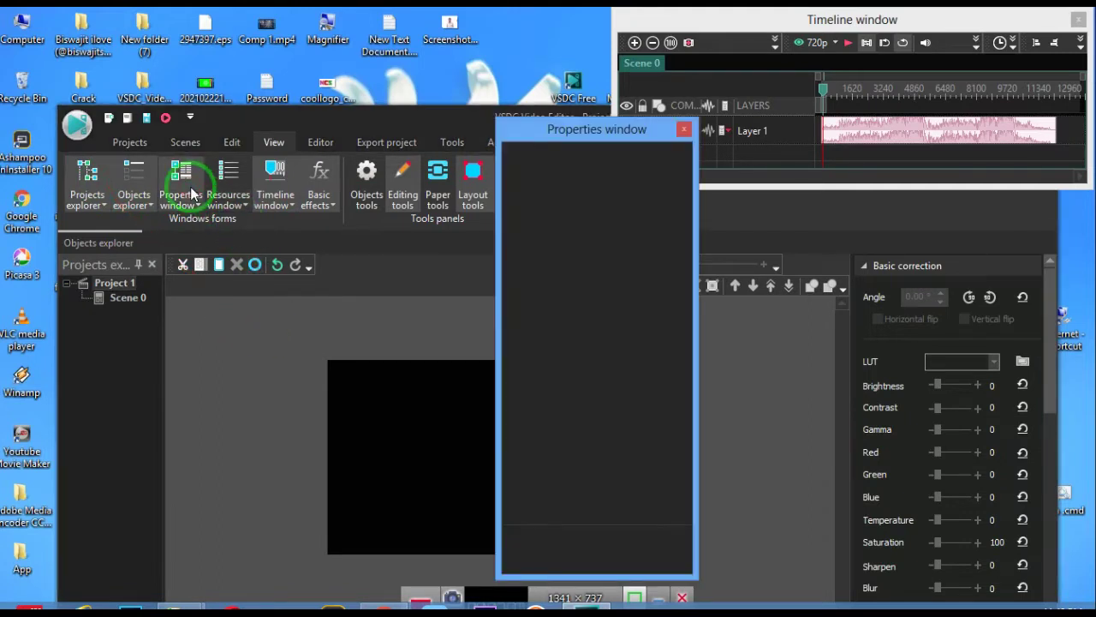
click(190, 193)
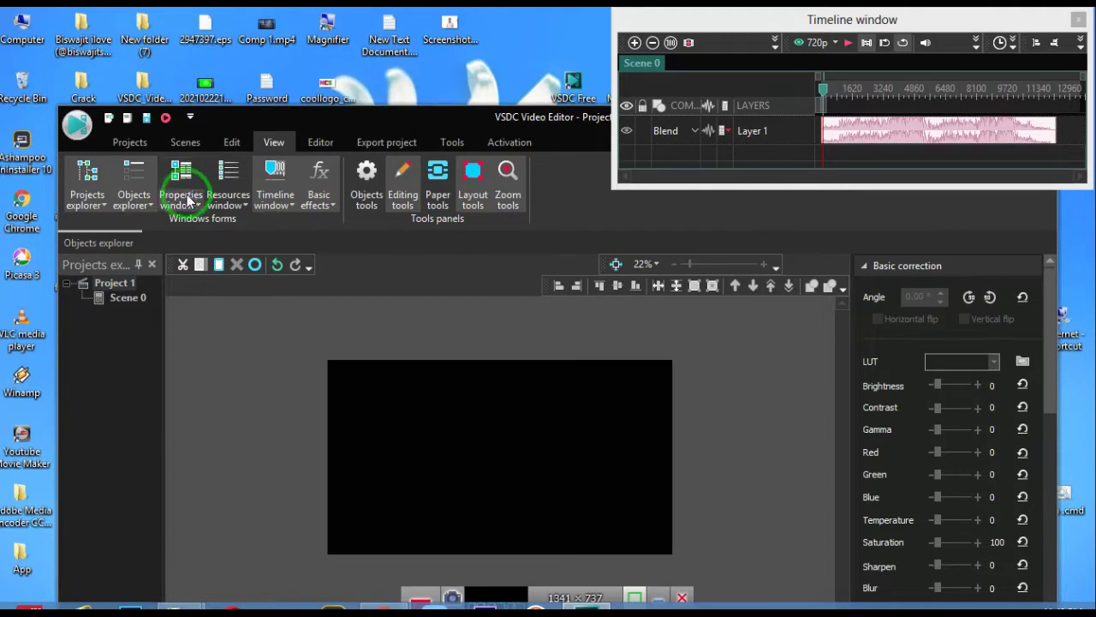
click(228, 180)
click(228, 181)
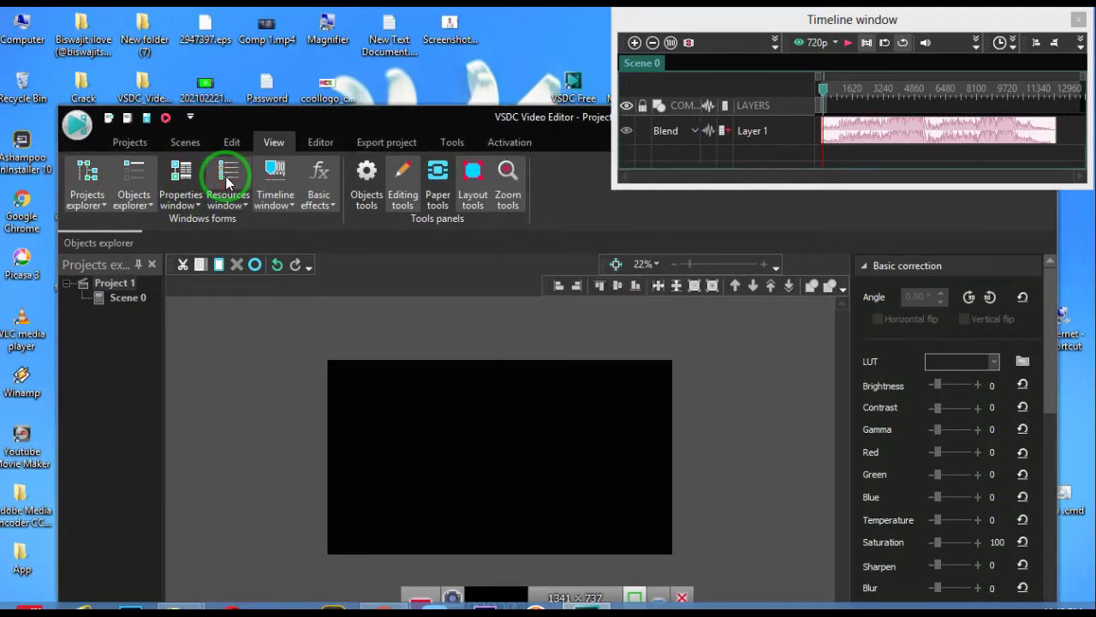
Hide the Objects explorer panel and show the Objects tools toolbar
click(133, 188)
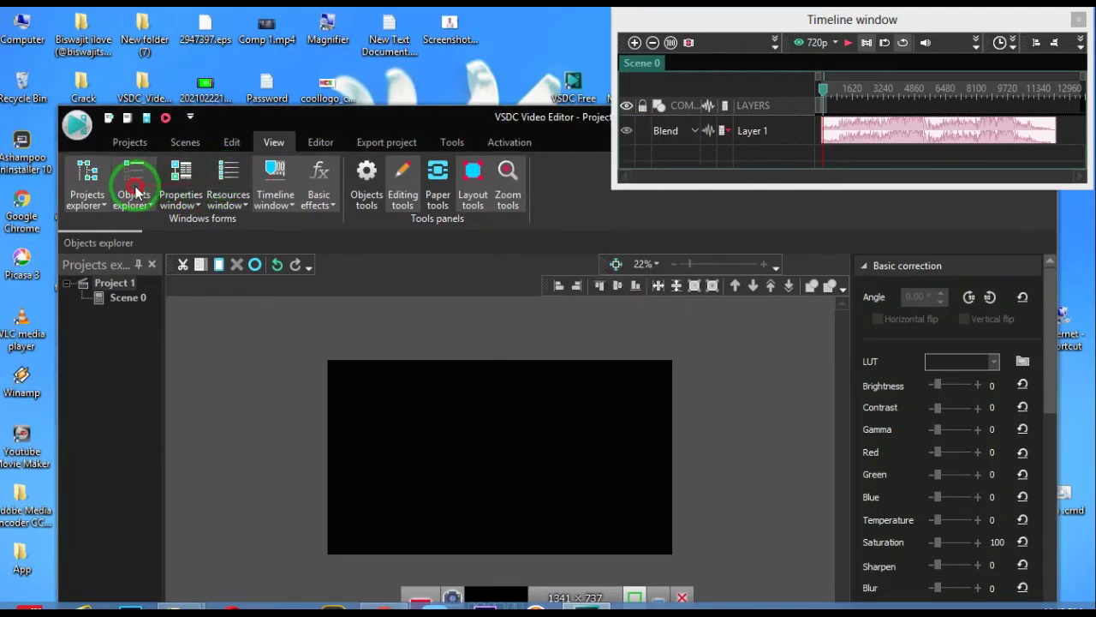
click(135, 190)
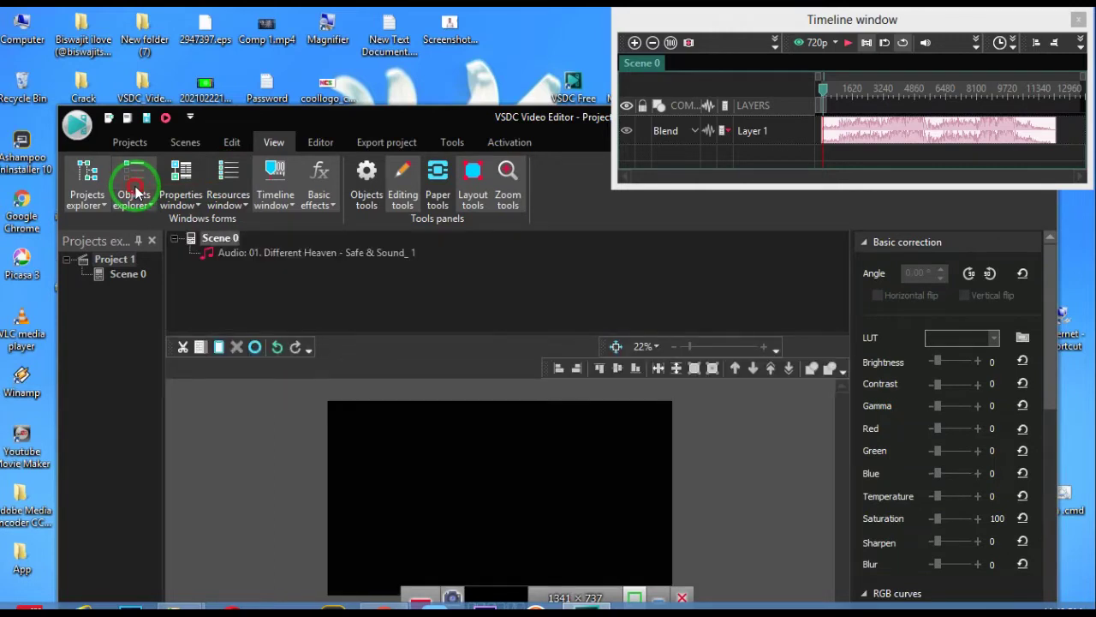
click(135, 190)
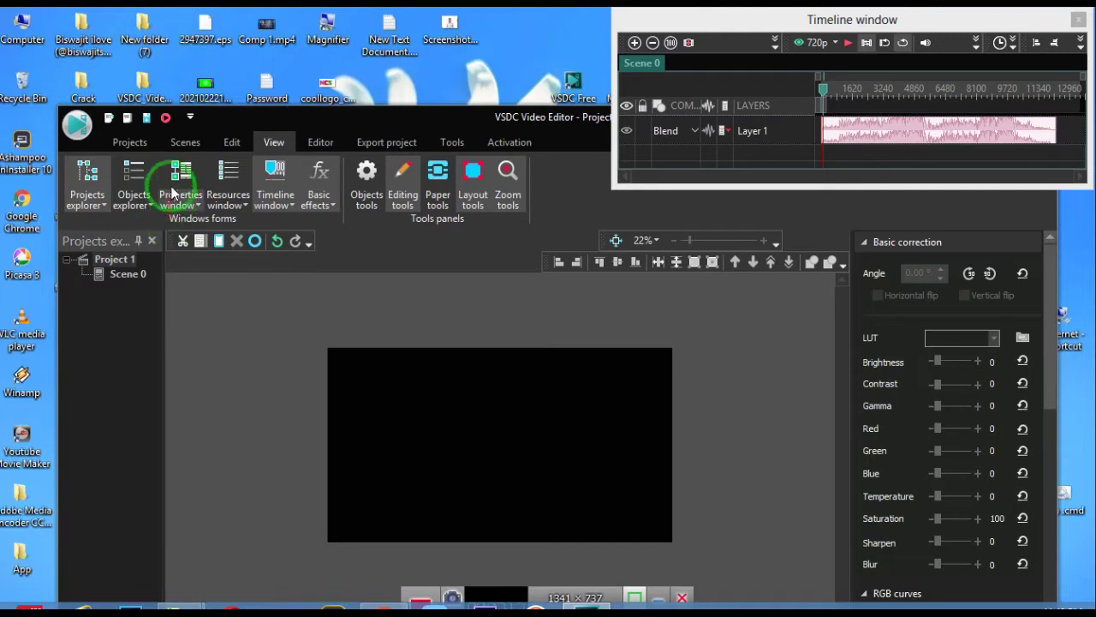
click(368, 205)
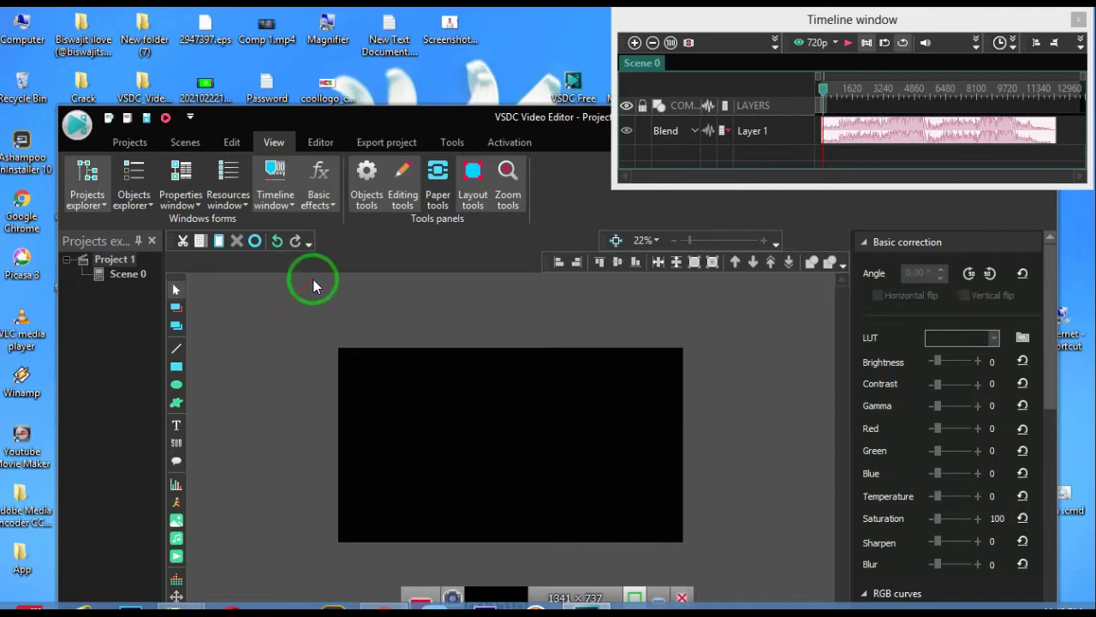
Reposition the main window and open the Editor tab's Add object list showing Sprite, Text, Image and Video
drag(460, 121, 438, 65)
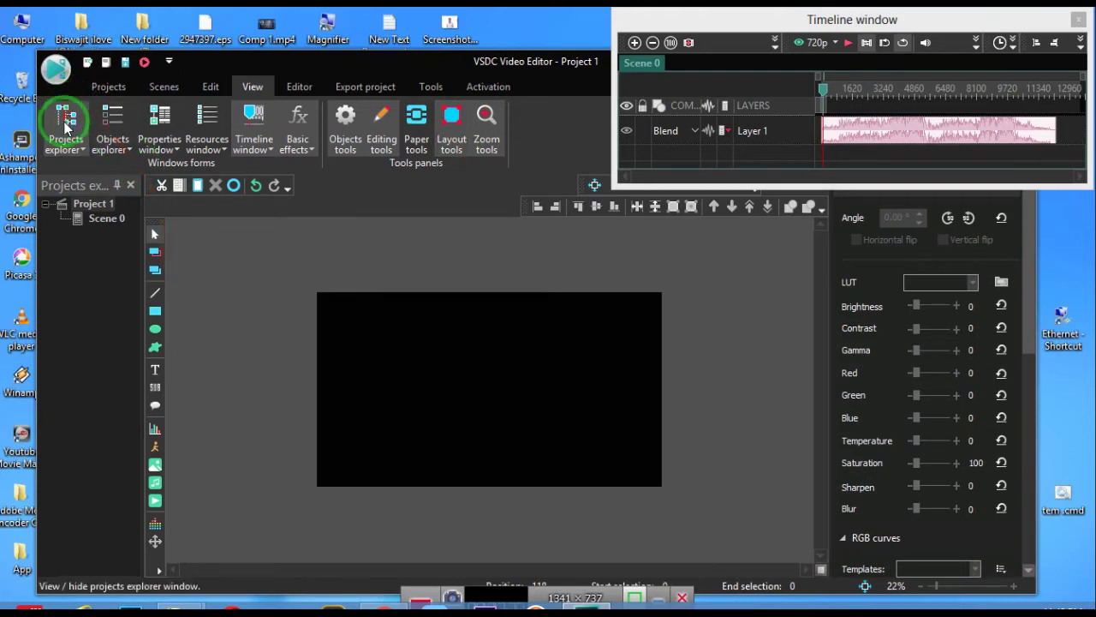
click(129, 150)
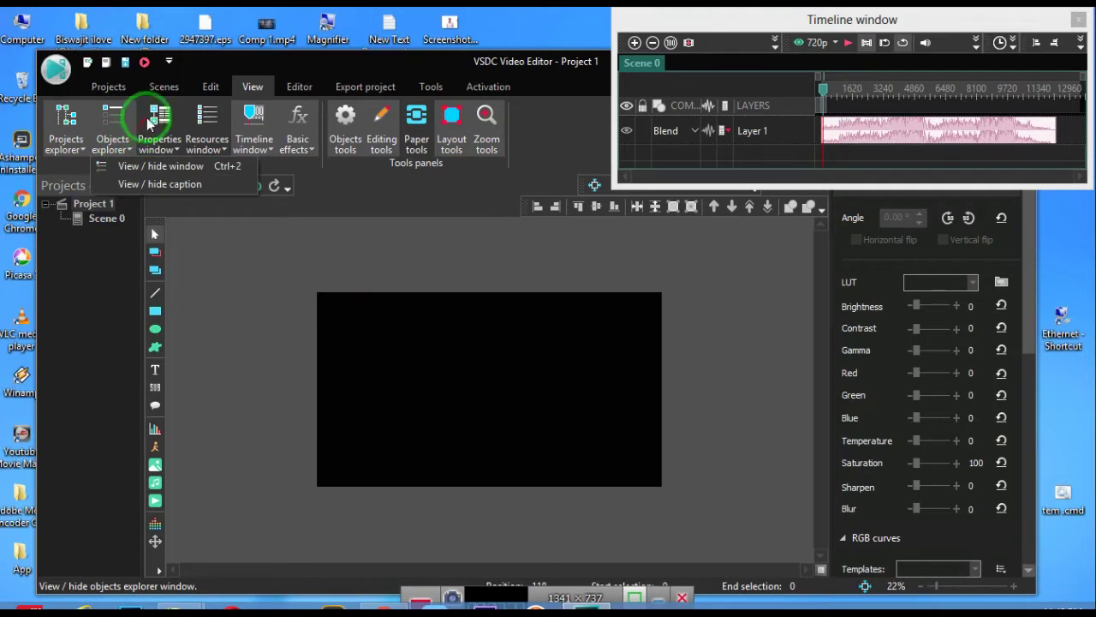
click(206, 88)
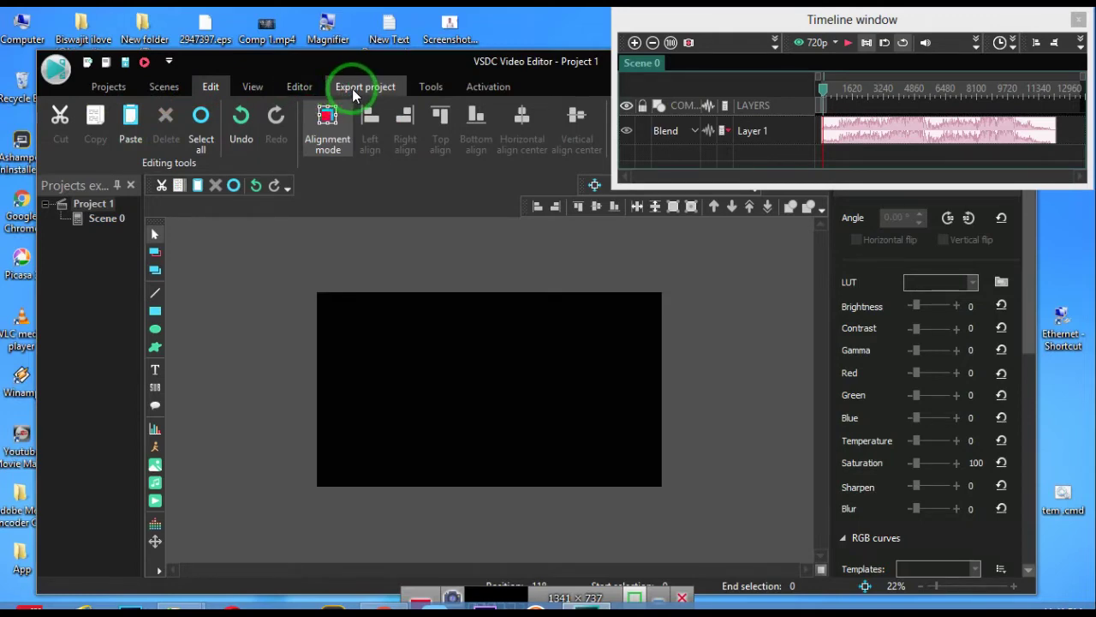
click(318, 87)
click(117, 128)
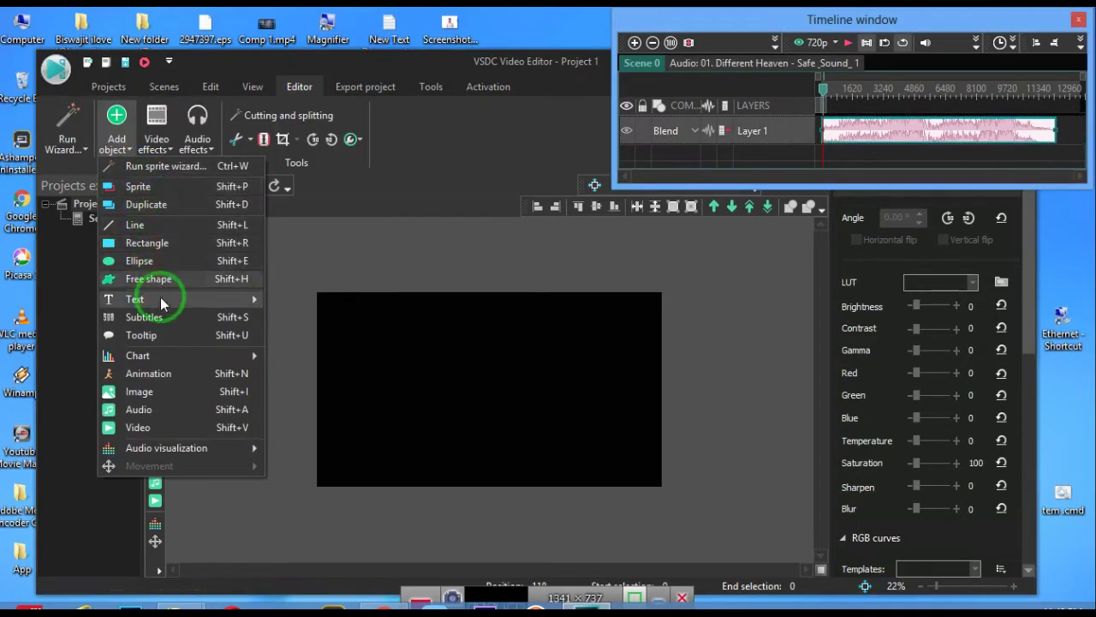
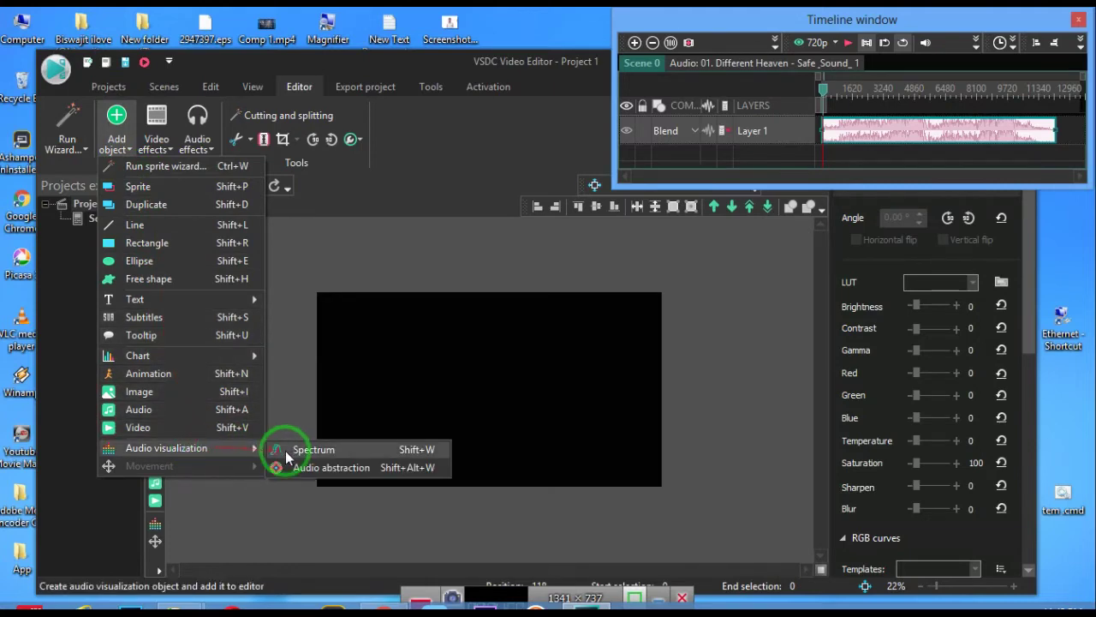
Add a Spectrum audio visualization using '01. Different Heaven' from Desktop > New folder (7)
click(295, 452)
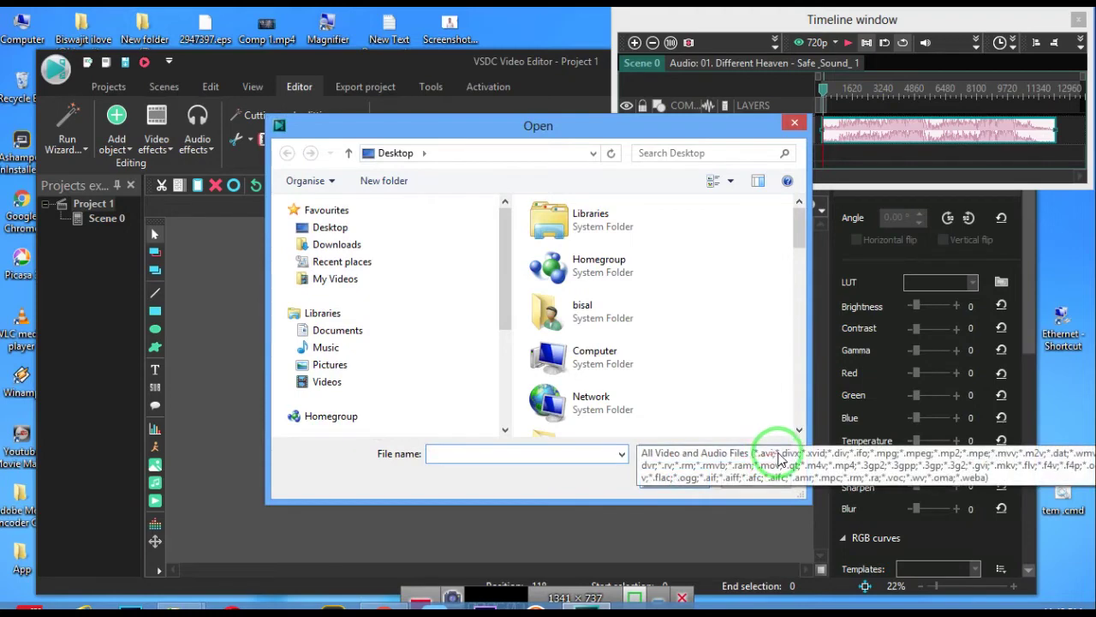
click(669, 480)
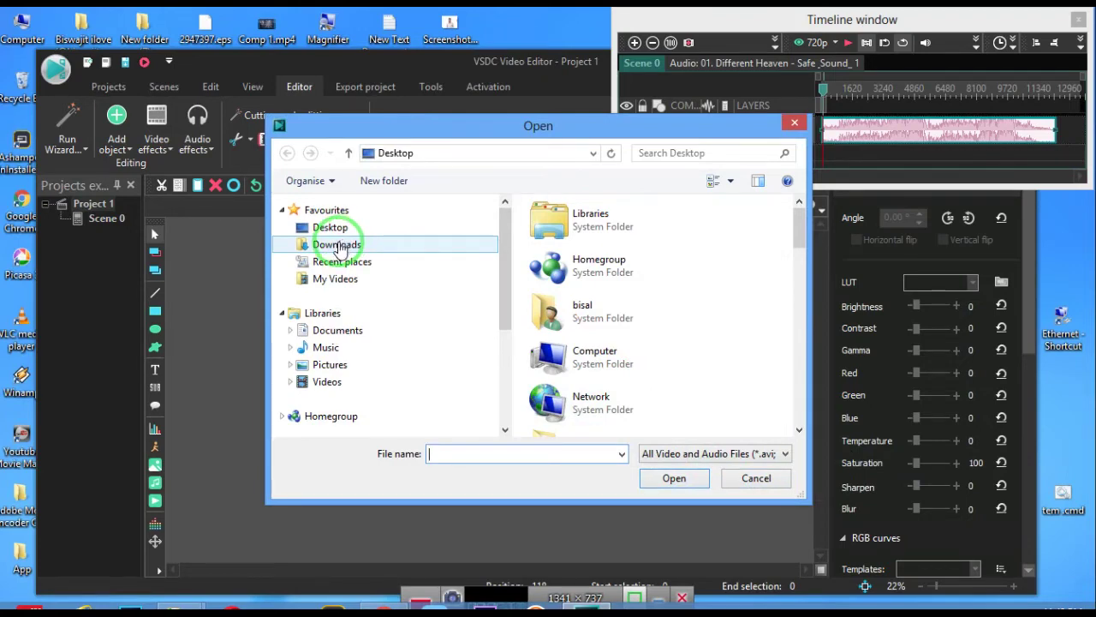
click(333, 227)
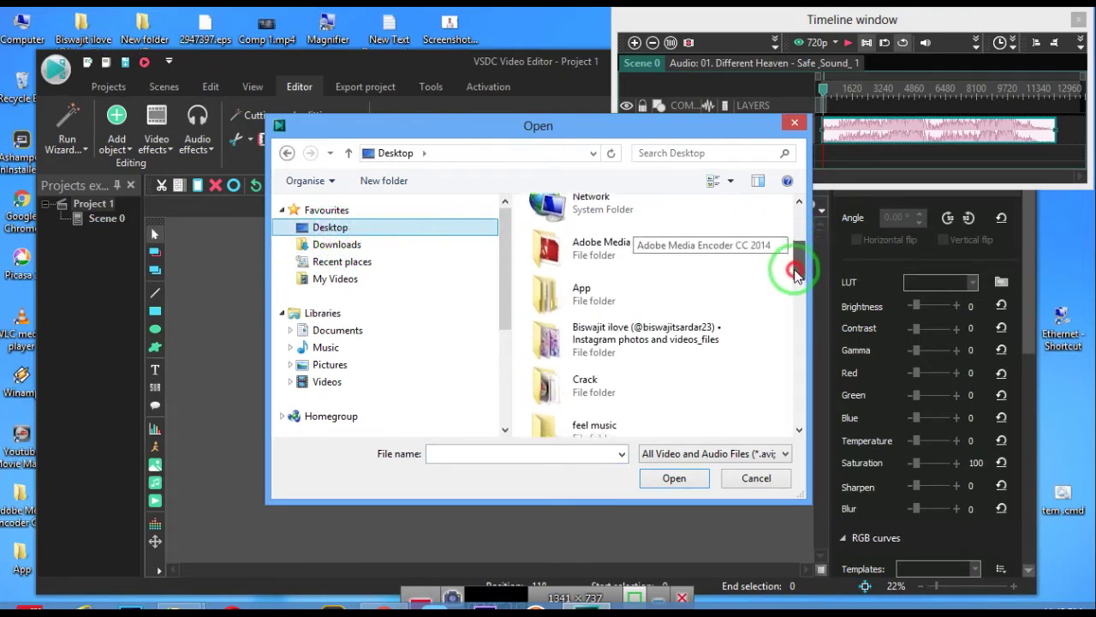
drag(800, 242, 778, 331)
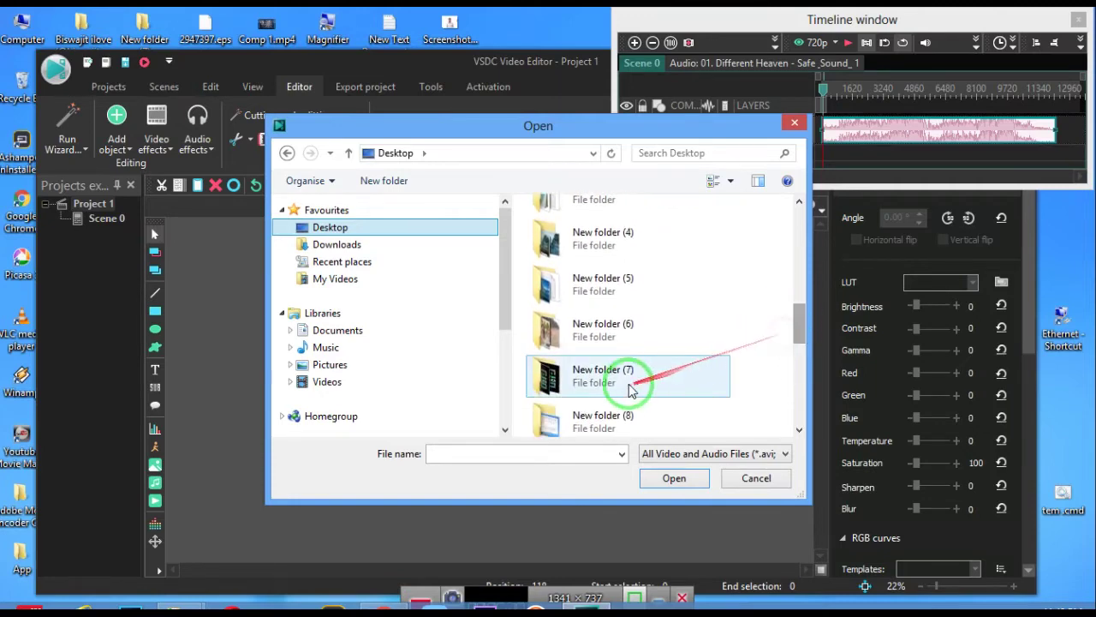
double_click(631, 373)
click(572, 246)
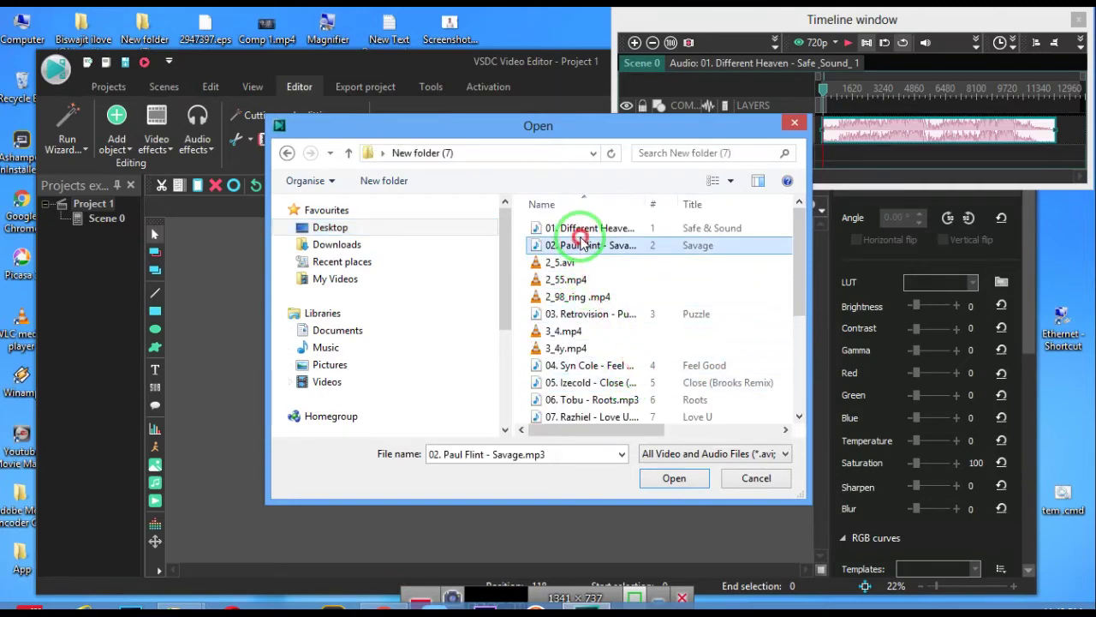
click(582, 231)
double_click(582, 230)
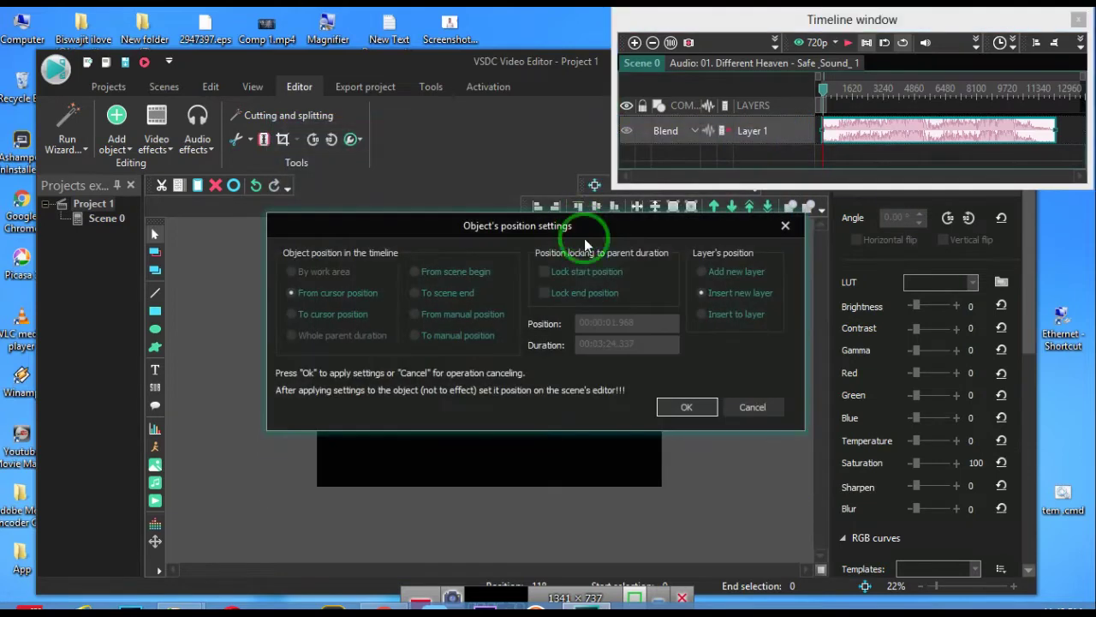
click(675, 407)
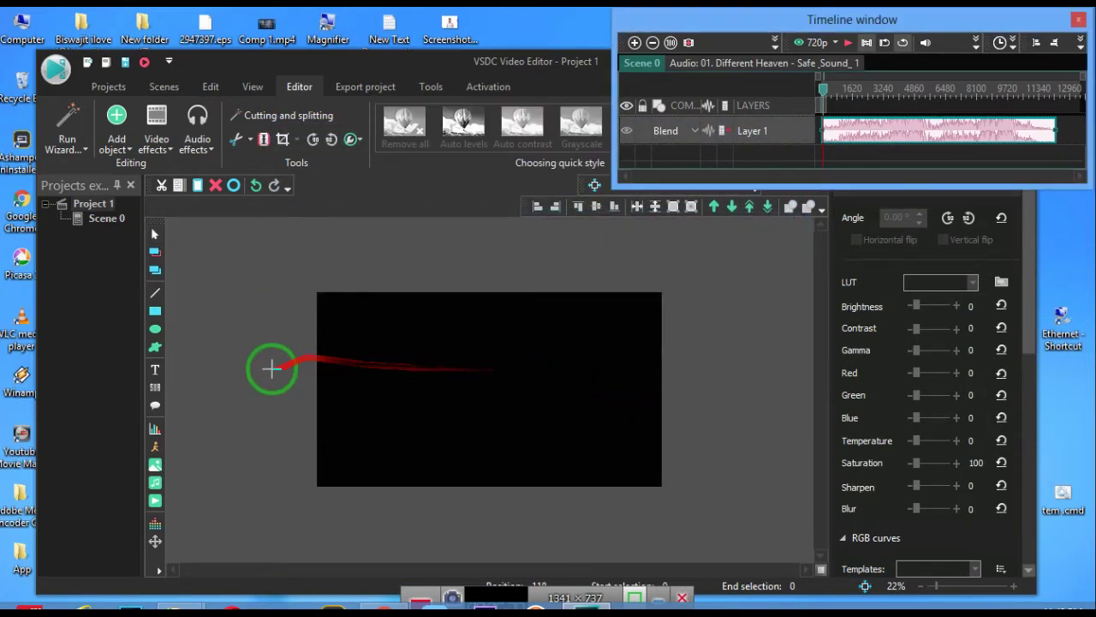
Preview the scene briefly, then draw the spectrum object across the frame's lower area
click(848, 44)
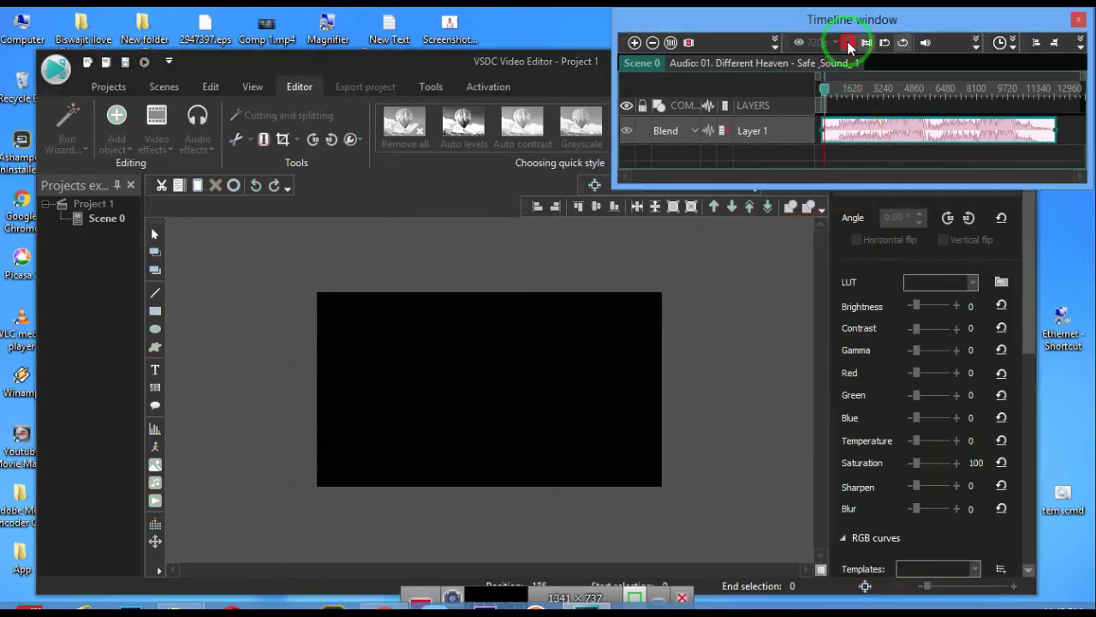
click(848, 43)
mouse_move(383, 351)
mouse_down()
mouse_move(589, 445)
mouse_move(607, 476)
mouse_up()
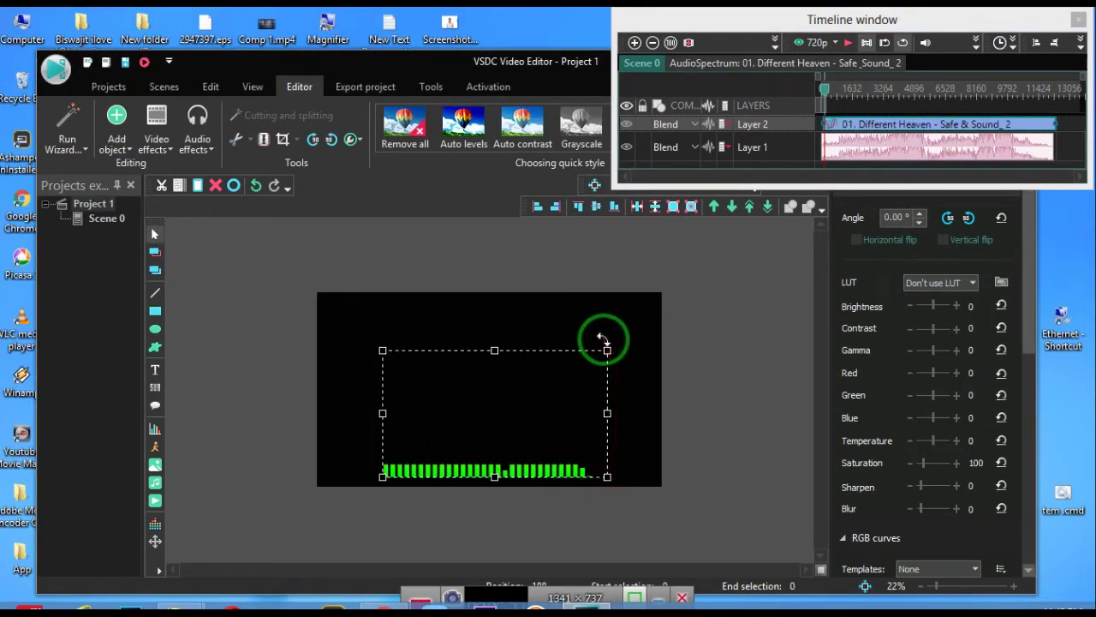
Enlarge the spectrum box upward and out to the left frame edge, then preview it
drag(607, 351, 652, 329)
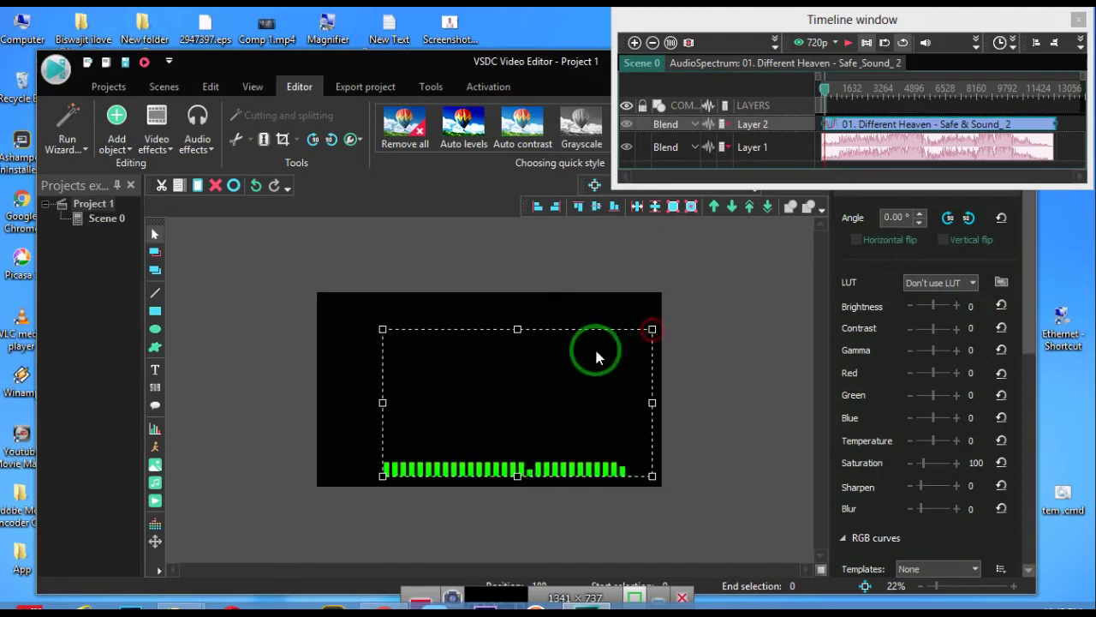
drag(383, 403, 319, 412)
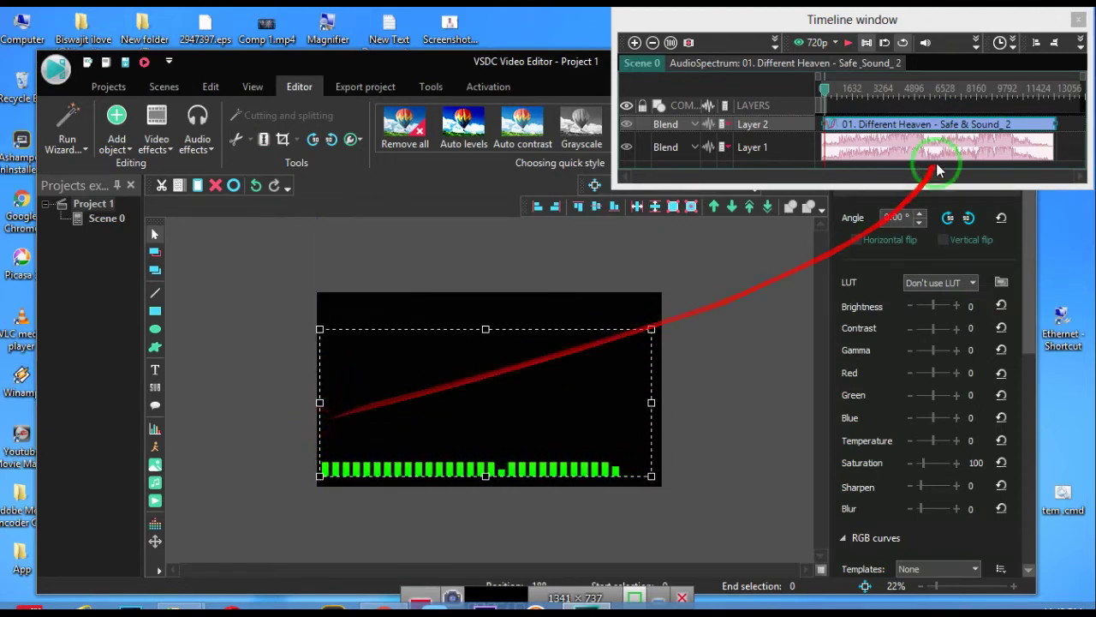
click(849, 43)
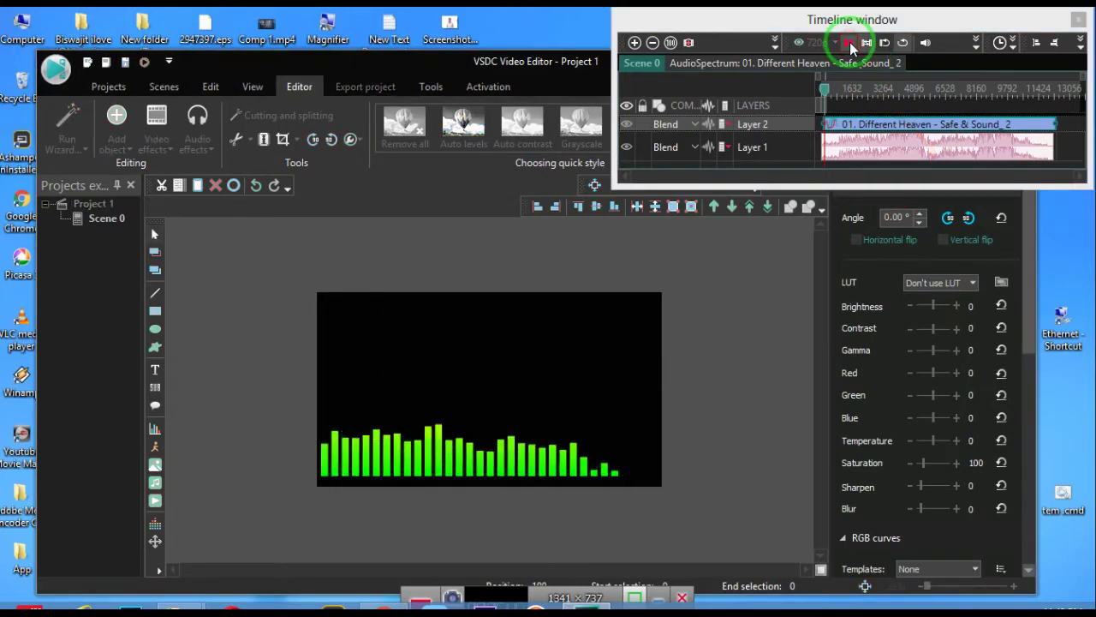
click(848, 42)
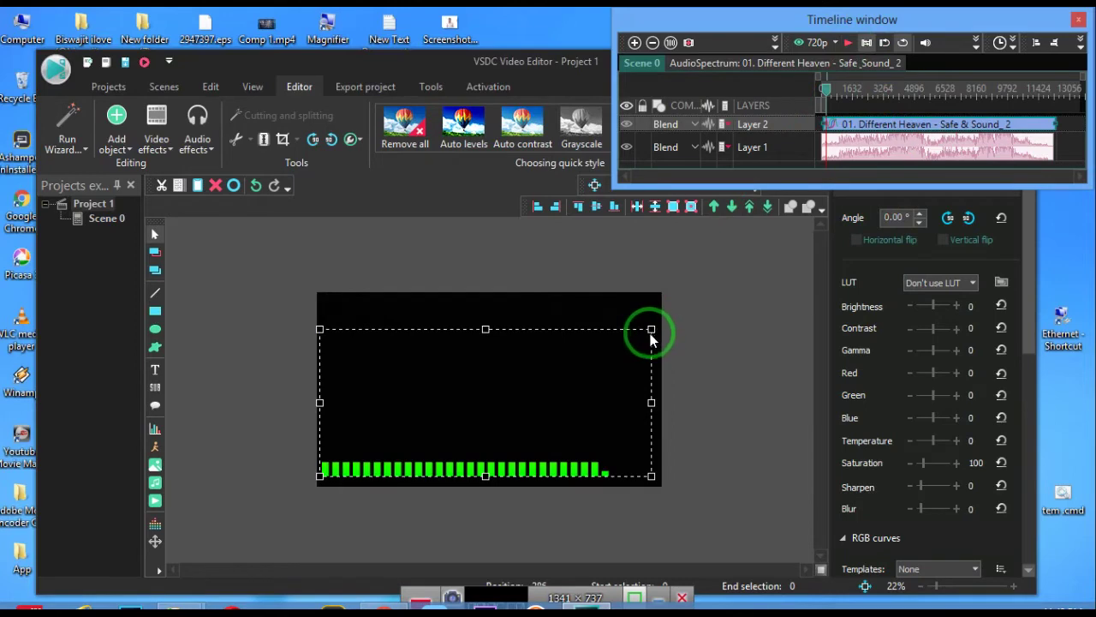
Widen the spectrum to the right edge, align it with the frame bottom, and replay from the start
drag(651, 329, 675, 386)
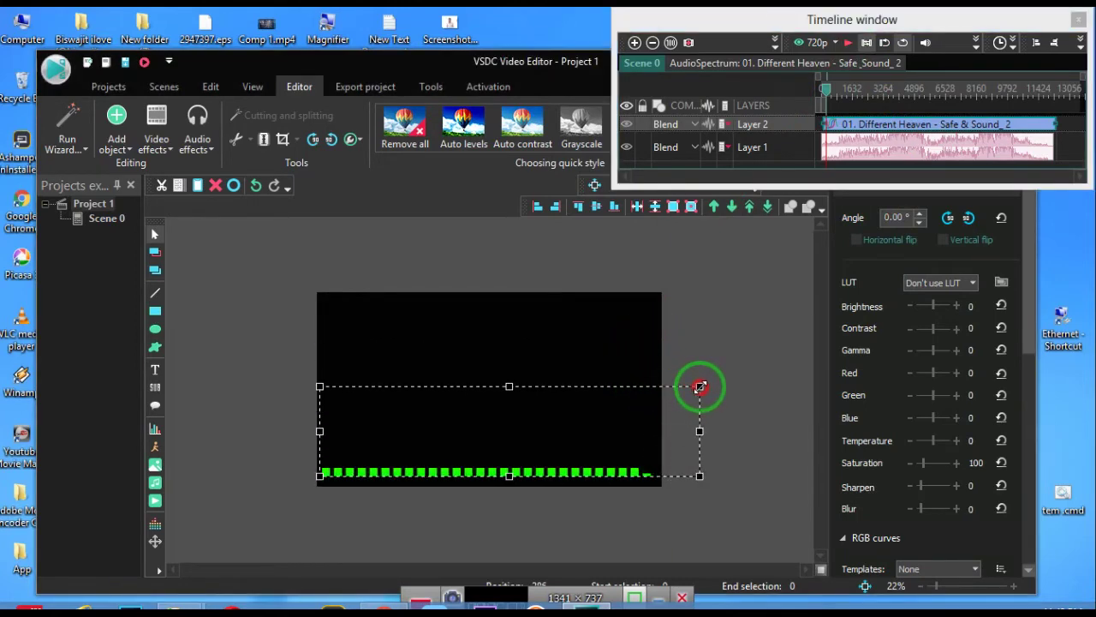
mouse_move(676, 386)
mouse_down()
mouse_move(658, 314)
mouse_move(657, 337)
mouse_up()
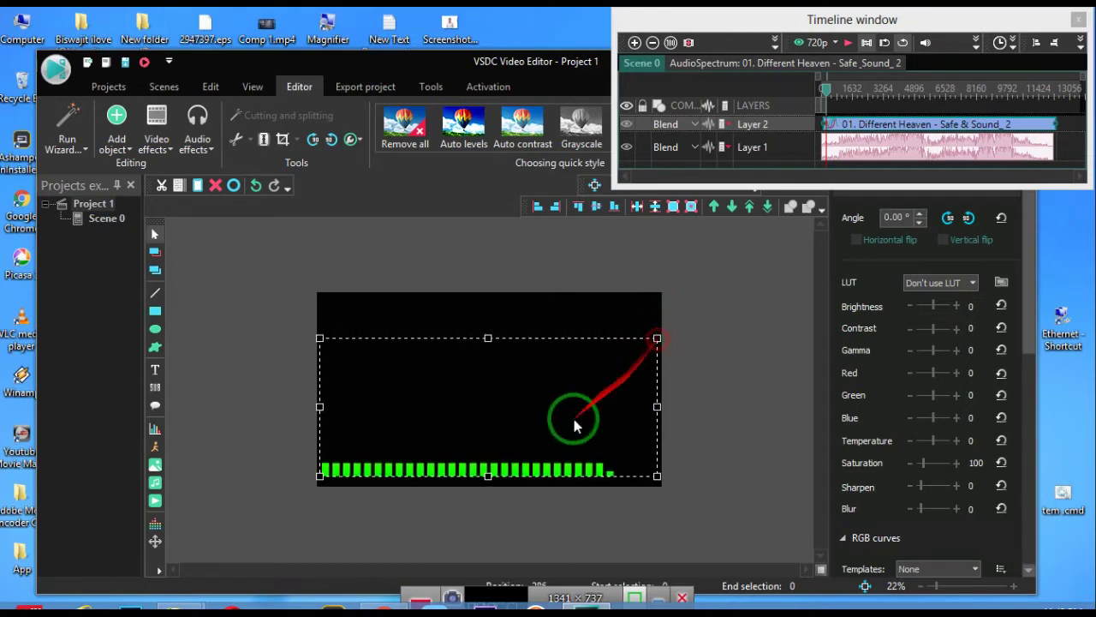
drag(488, 476, 488, 479)
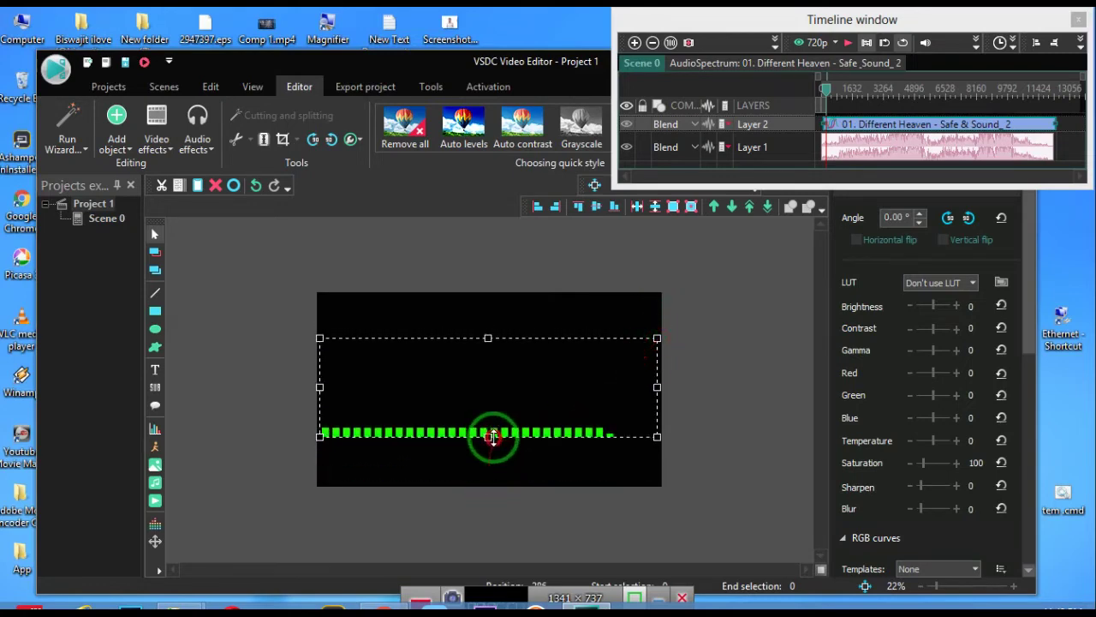
click(825, 100)
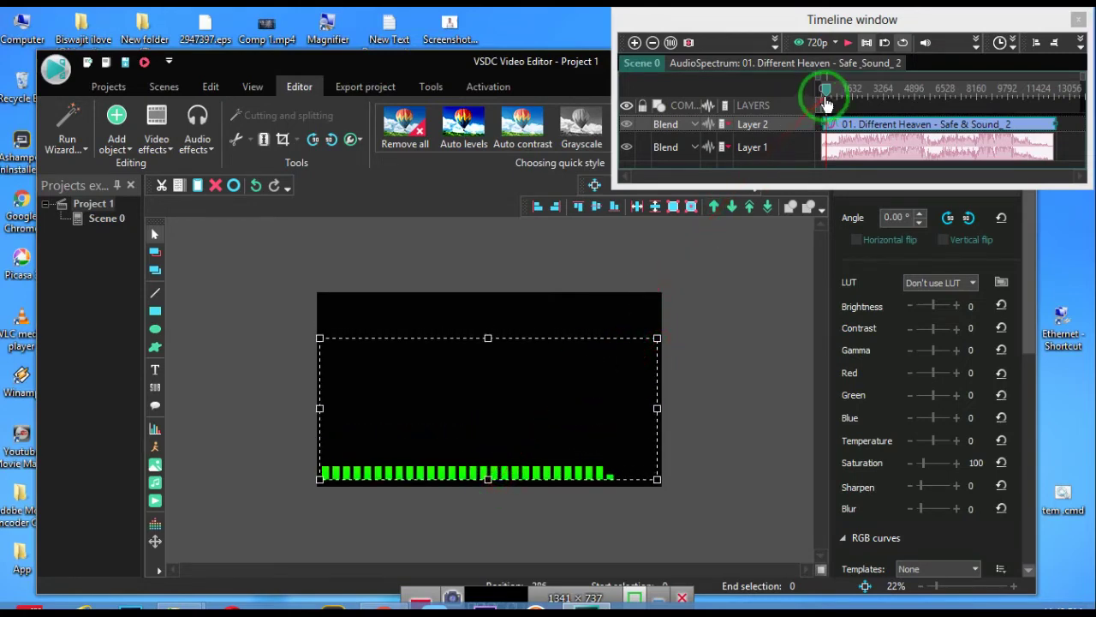
click(848, 42)
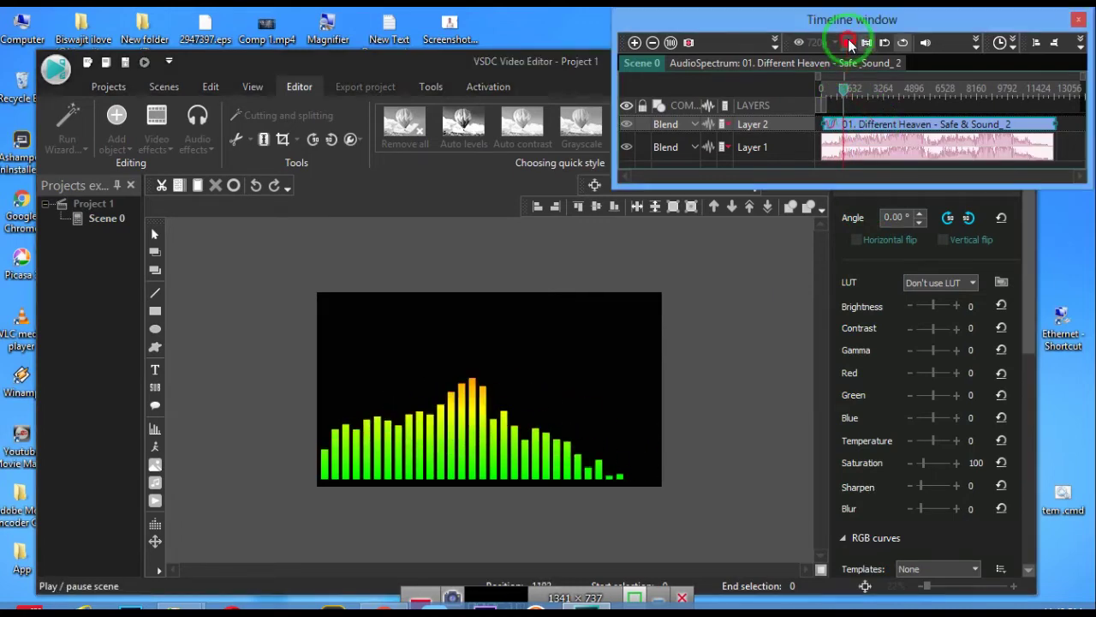
click(850, 43)
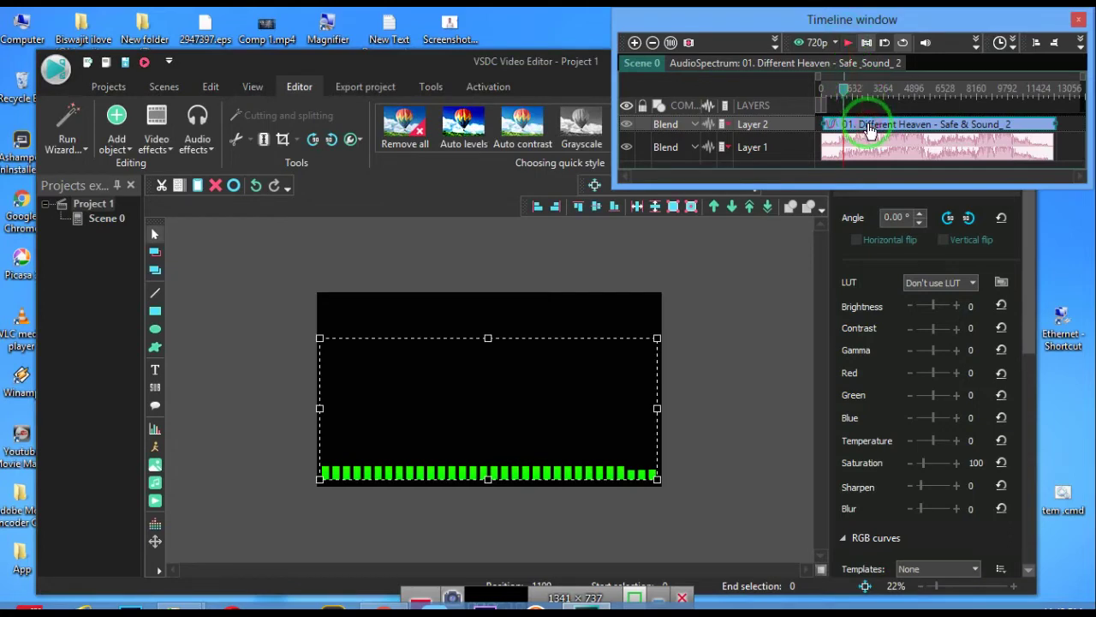
Set Layer 2's blend mode to Color dodge from the extended blend list
right_click(868, 125)
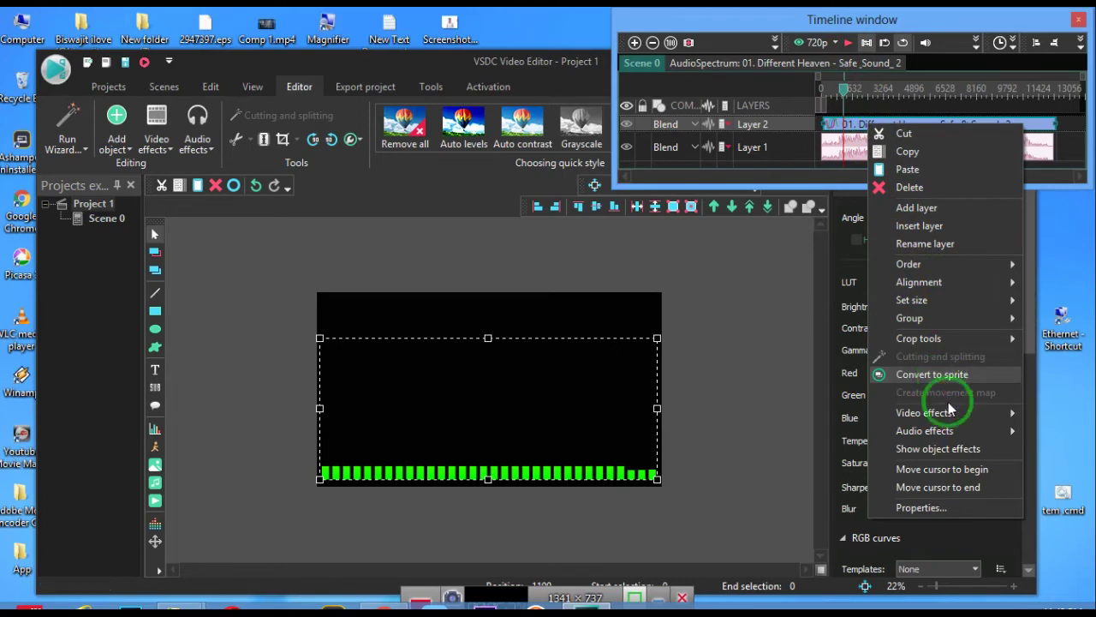
mouse_move(961, 430)
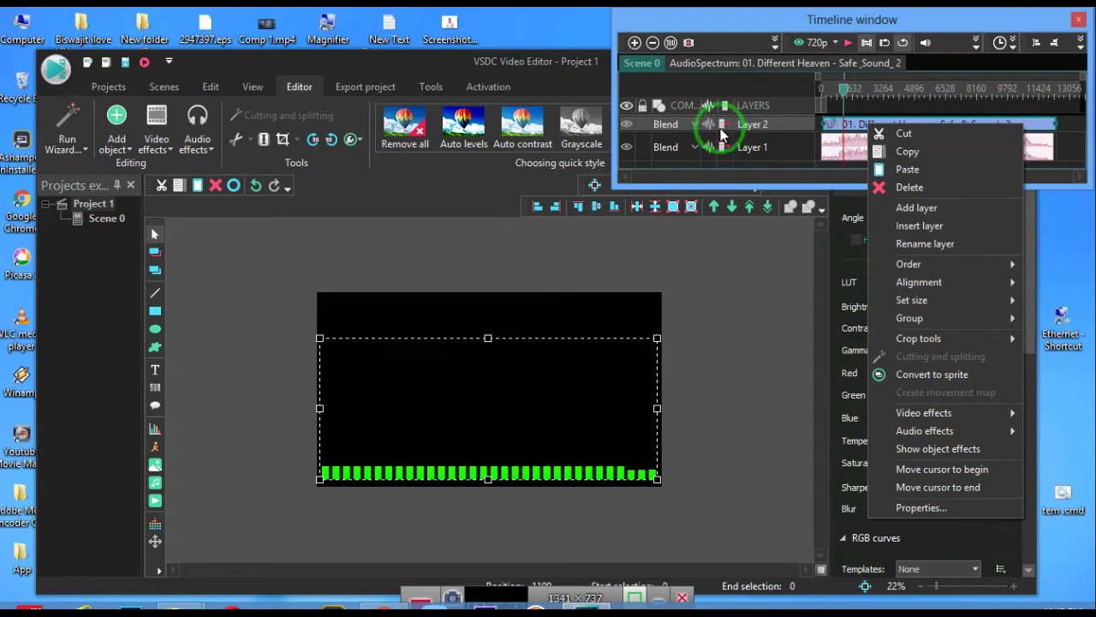
click(685, 125)
mouse_move(741, 587)
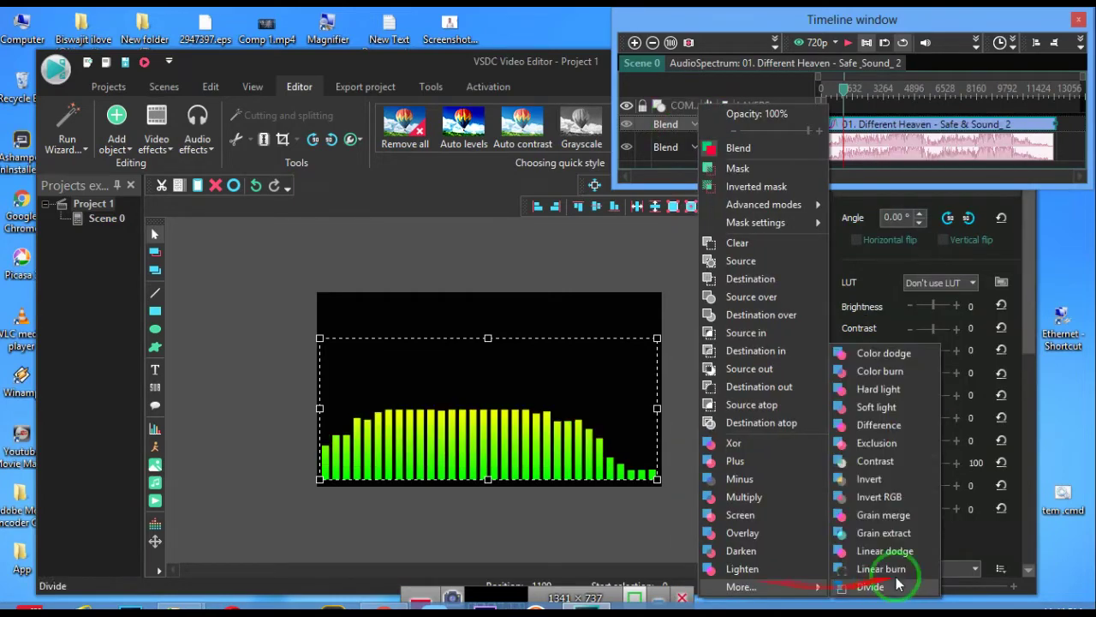
click(887, 355)
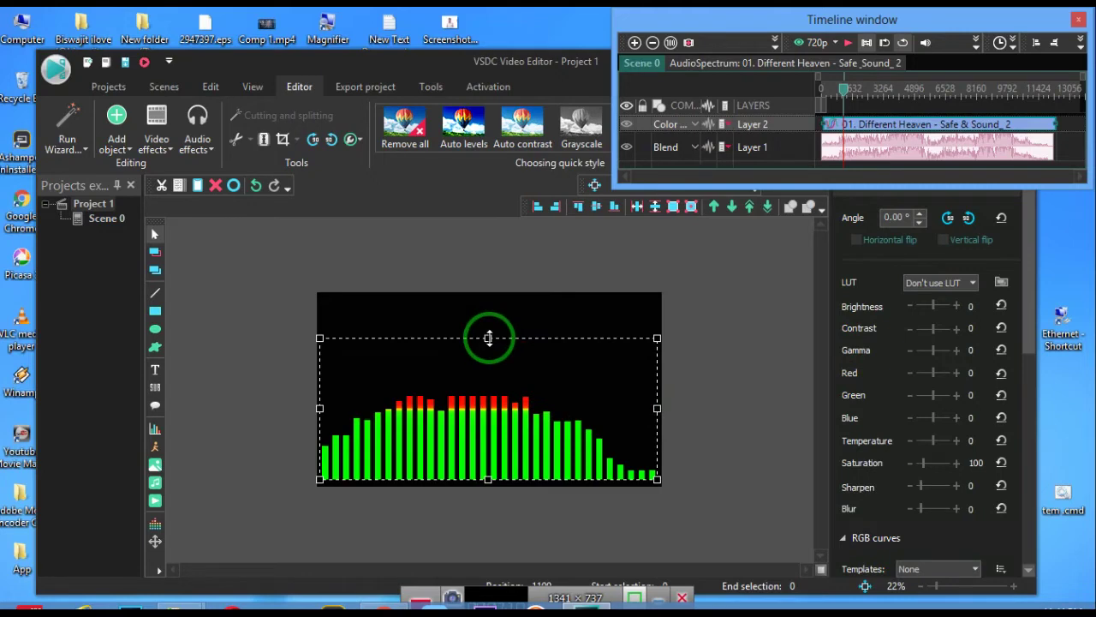
Shift the spectrum up, readjust its height from the bottom edge, and narrow it from the right
drag(488, 338, 491, 322)
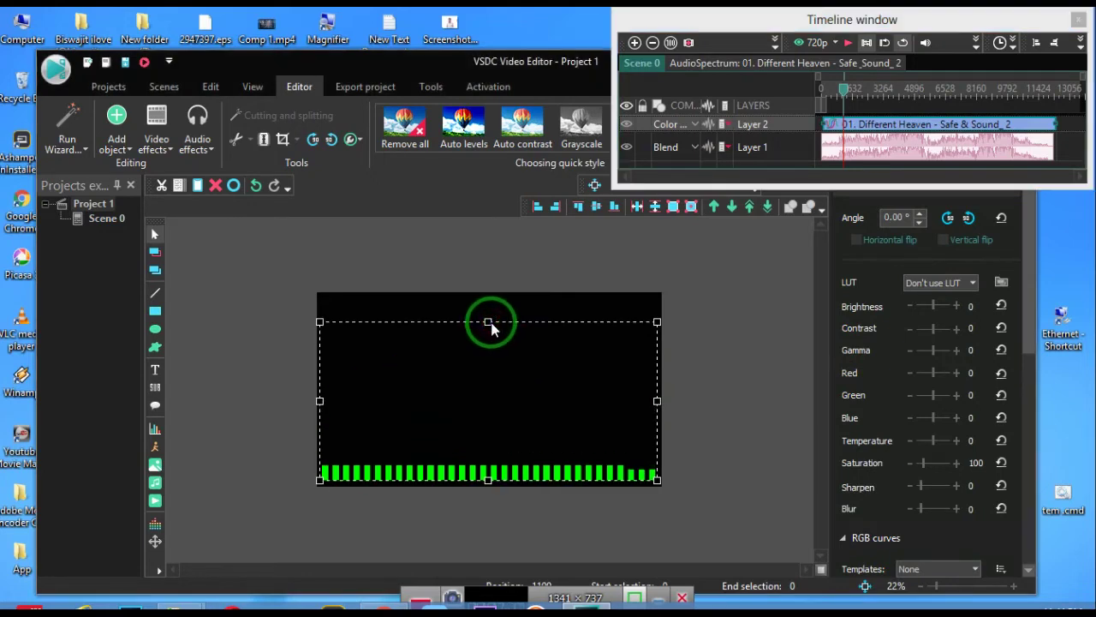
drag(489, 323, 499, 292)
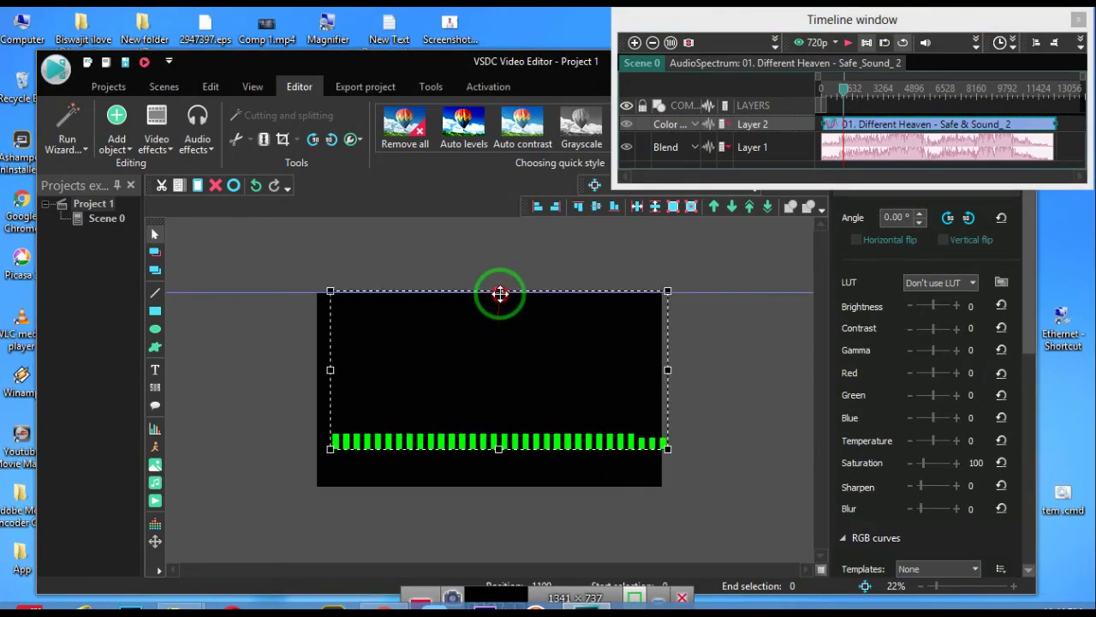
drag(499, 441, 498, 433)
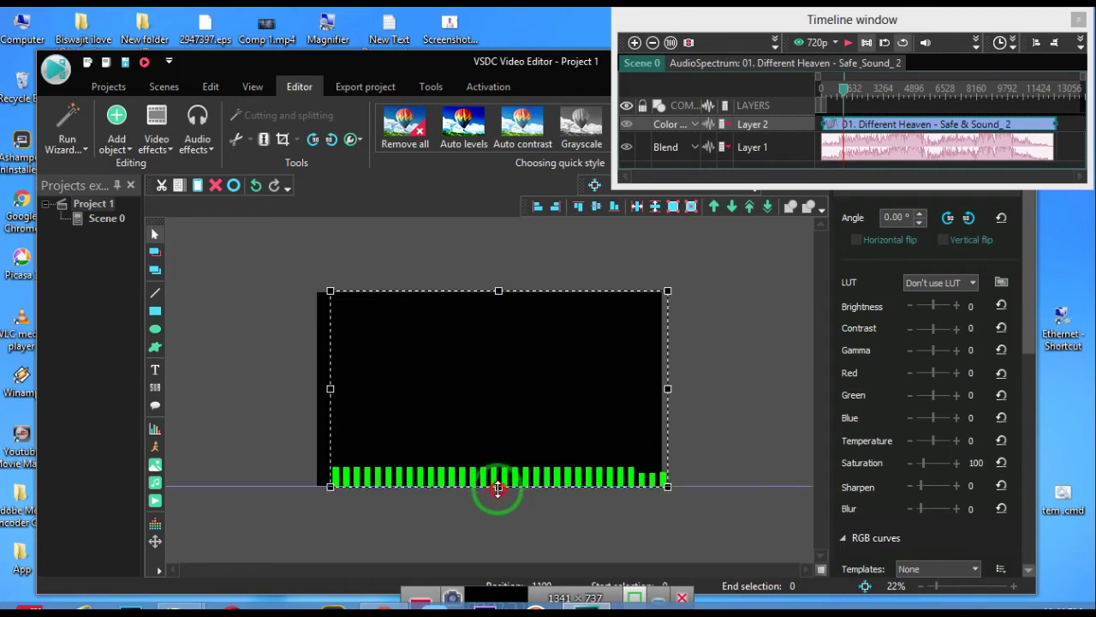
drag(497, 433, 519, 464)
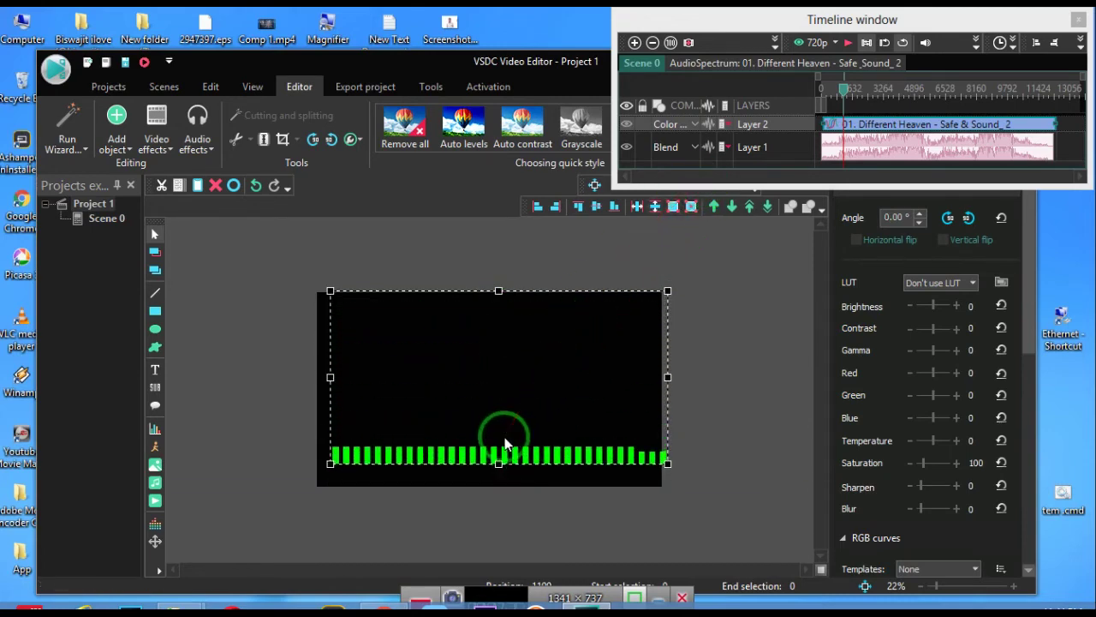
drag(669, 463, 620, 460)
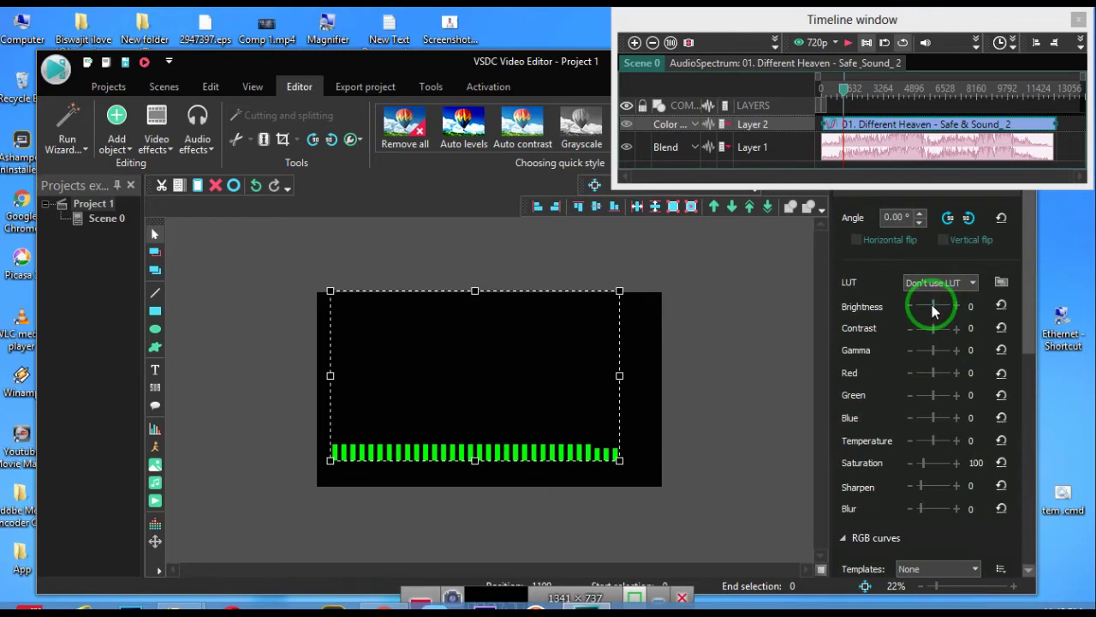
Raise the spectrum's brightness, lower contrast slightly and gamma, and reset the blue adjustment to 0
drag(932, 305, 935, 306)
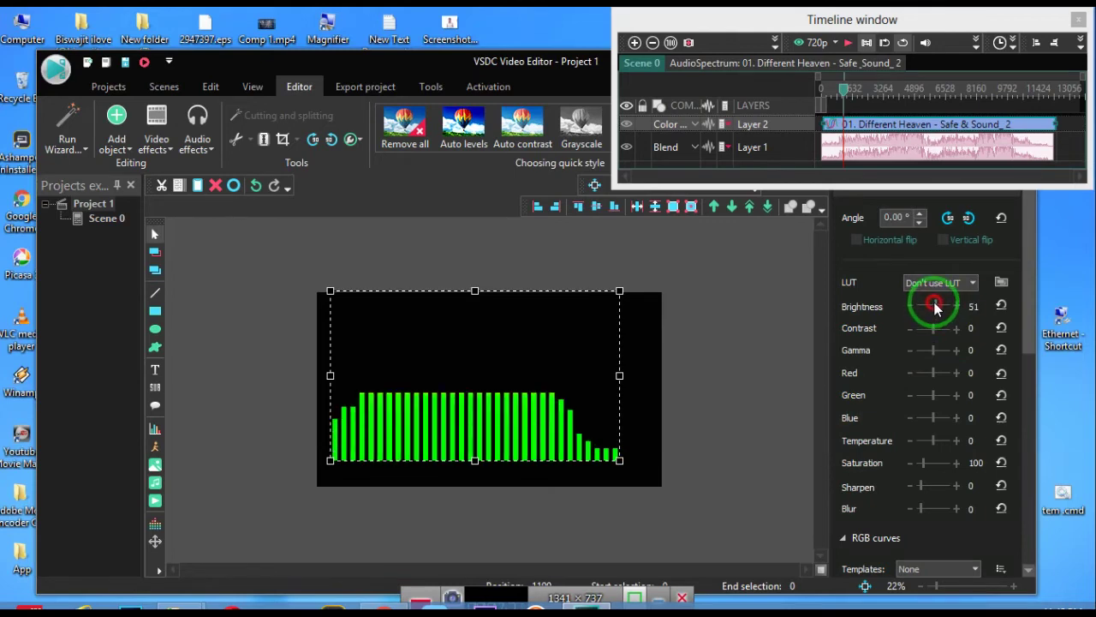
drag(934, 306, 939, 308)
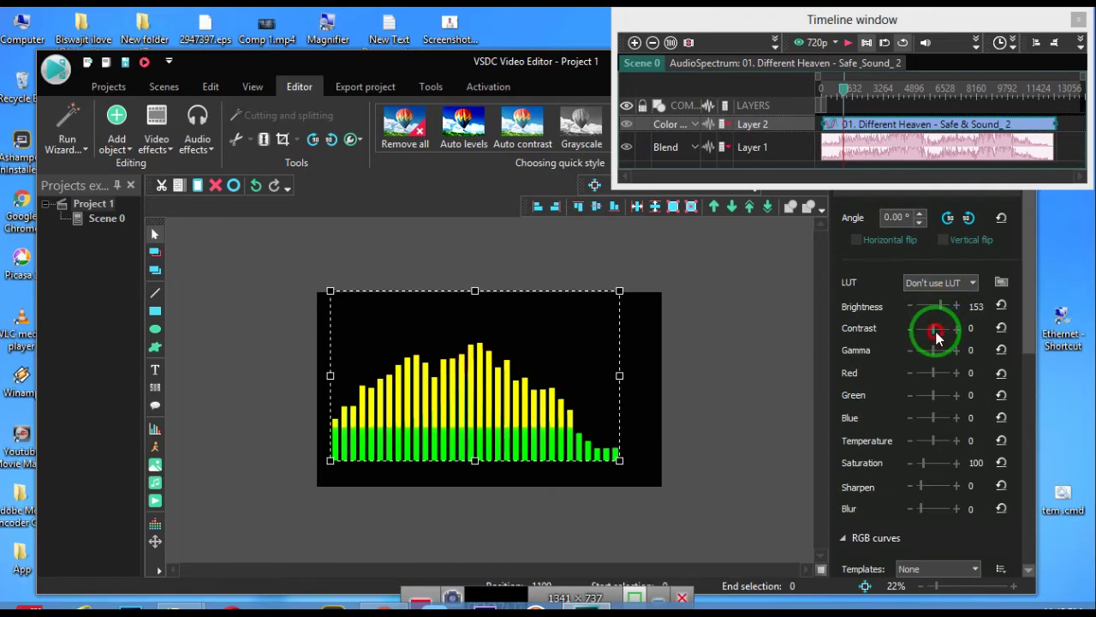
drag(936, 336, 935, 335)
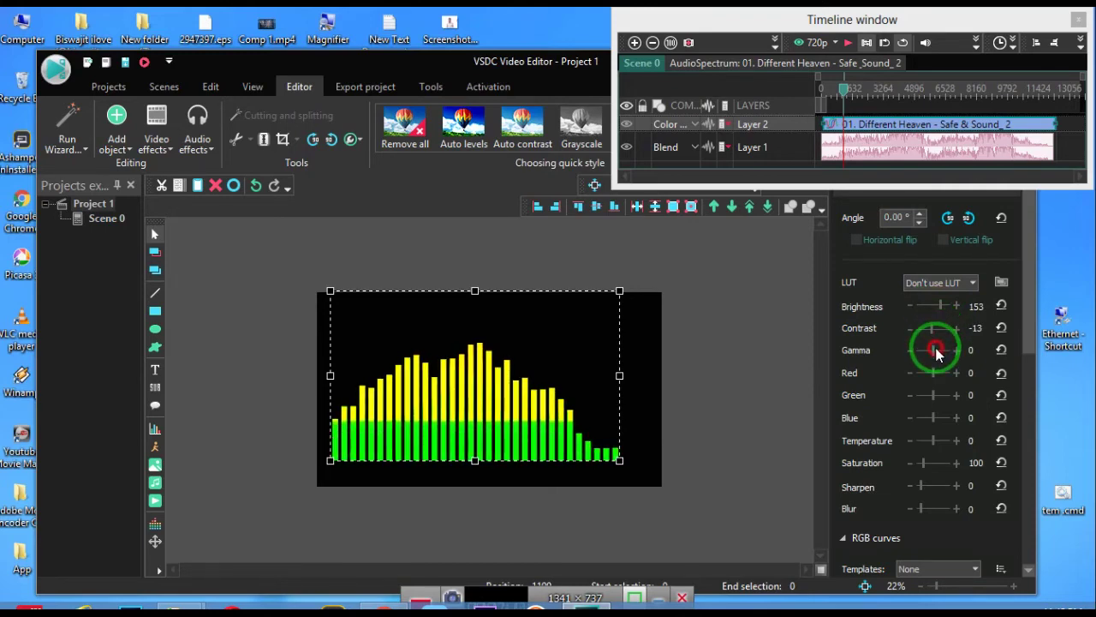
mouse_move(936, 351)
mouse_down()
mouse_move(918, 358)
mouse_move(926, 358)
mouse_up()
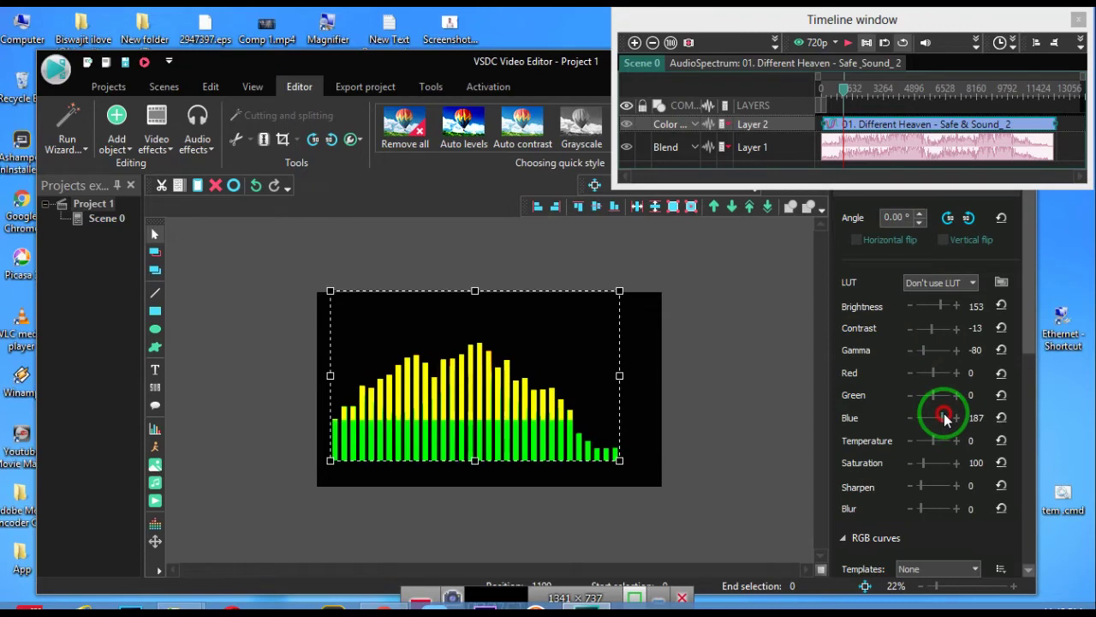
mouse_move(935, 420)
mouse_down()
mouse_move(938, 465)
mouse_move(915, 503)
mouse_move(928, 487)
mouse_up()
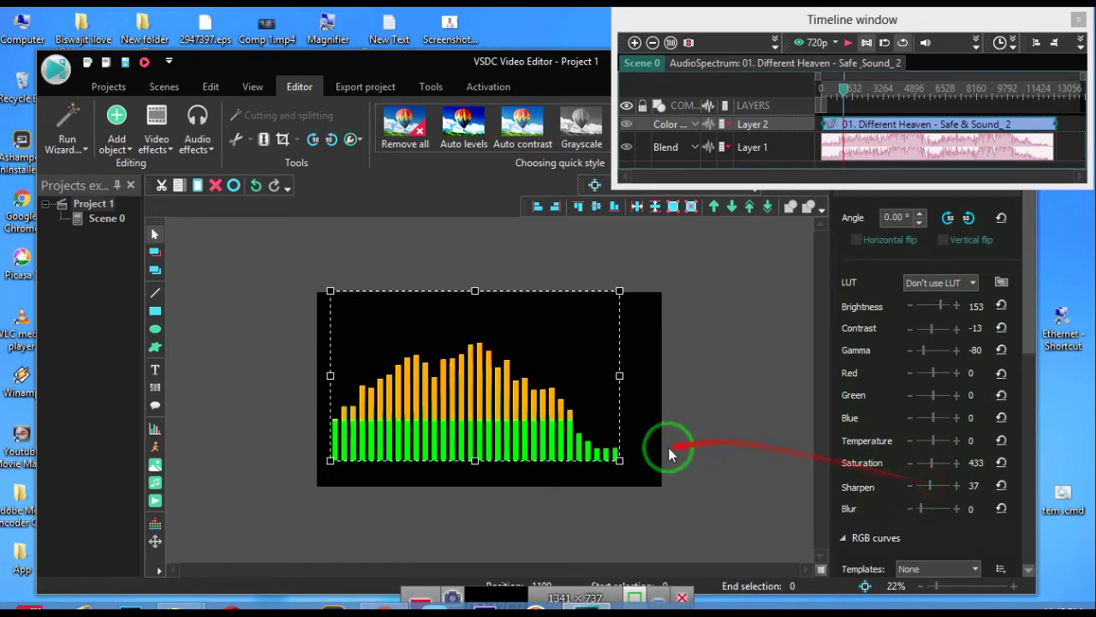
Widen the spectrum across the scene, bring brightness back down to 34, and preview playback
drag(619, 460, 655, 479)
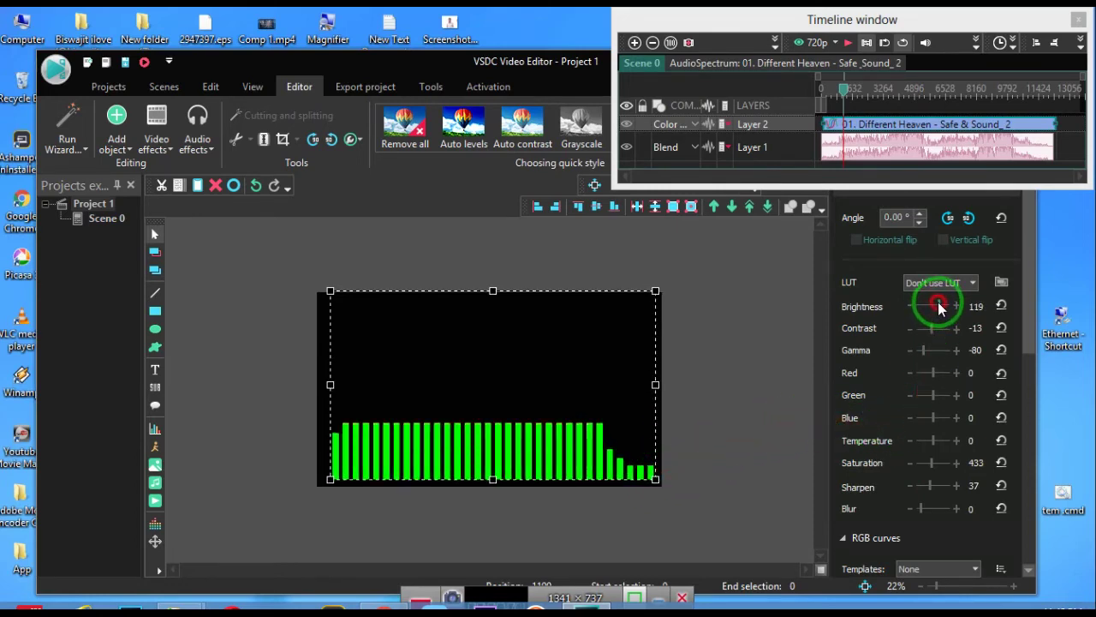
drag(941, 306, 935, 312)
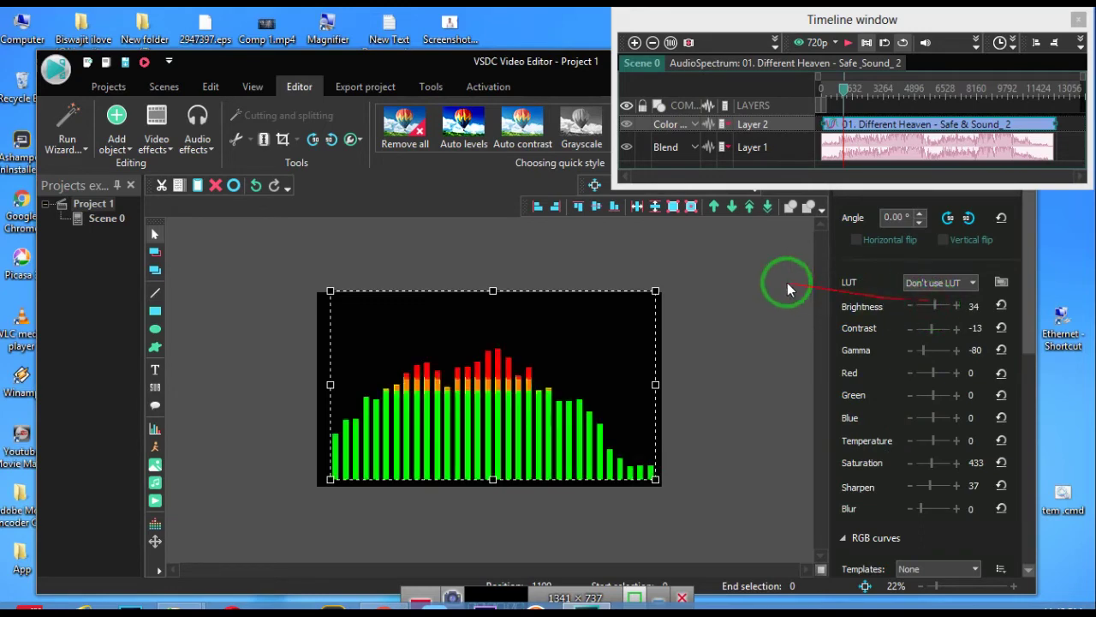
click(847, 44)
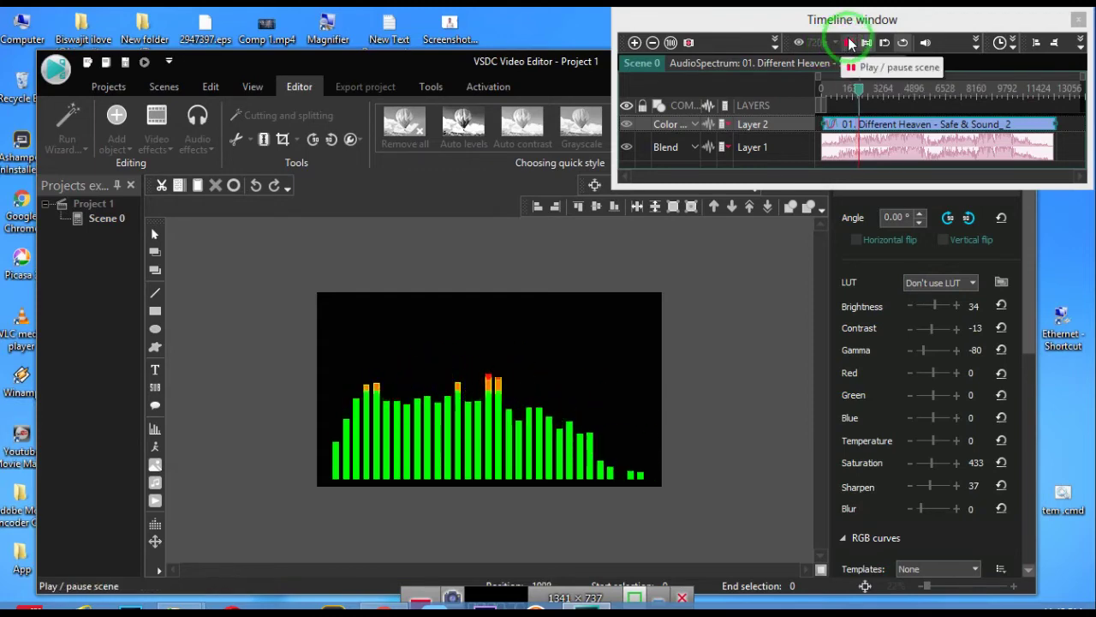
click(850, 43)
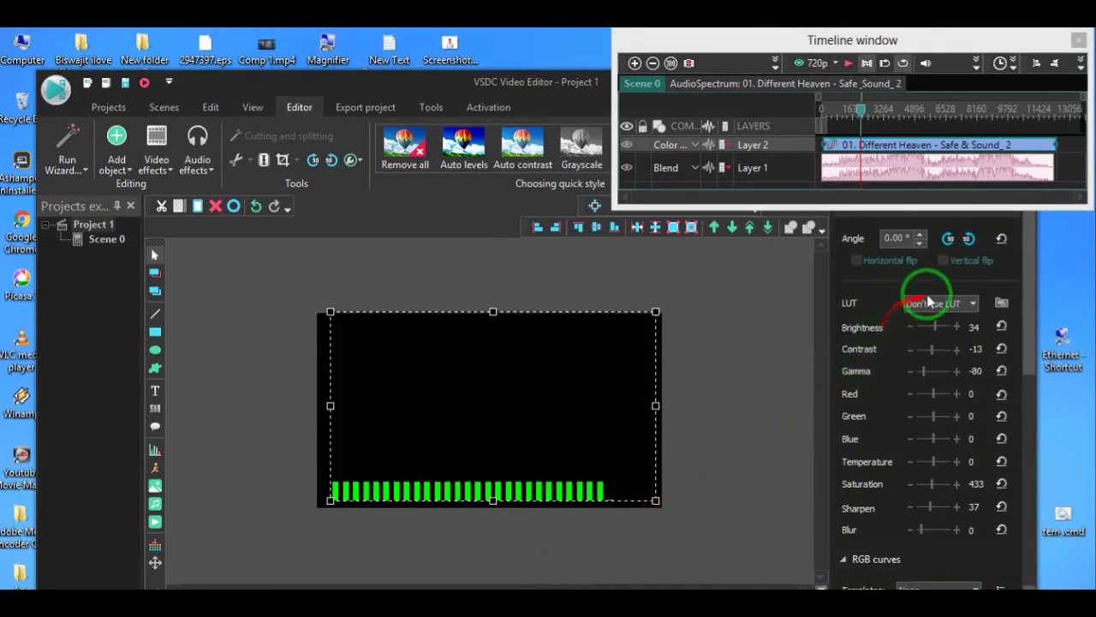
Apply the 2. Proxima LUT to the spectrum, lower brightness to -51, and play the scene
click(970, 306)
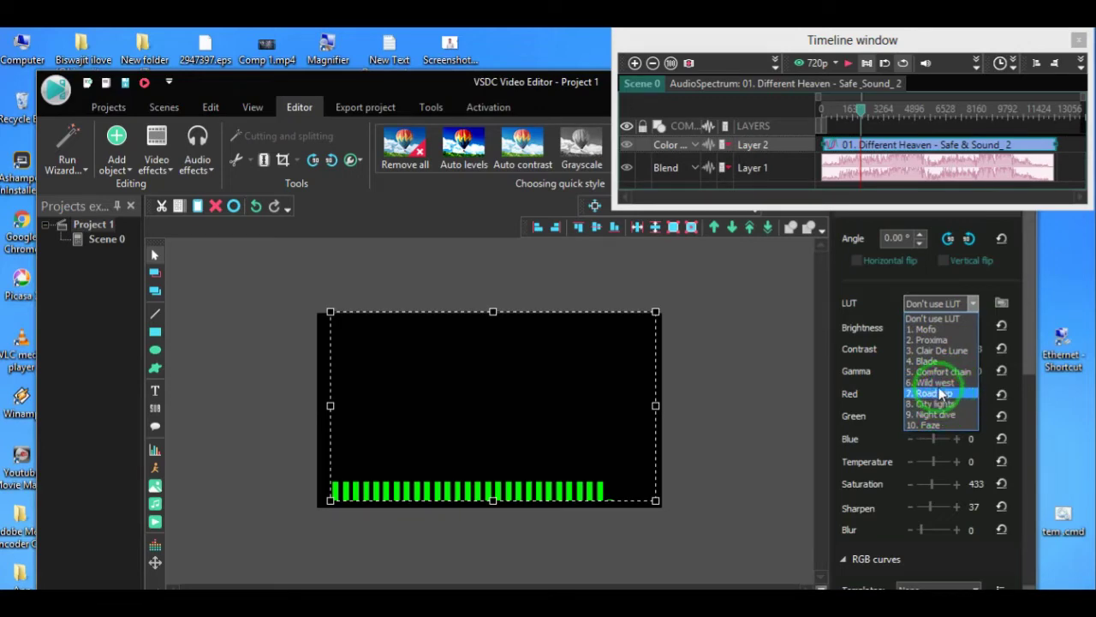
click(931, 341)
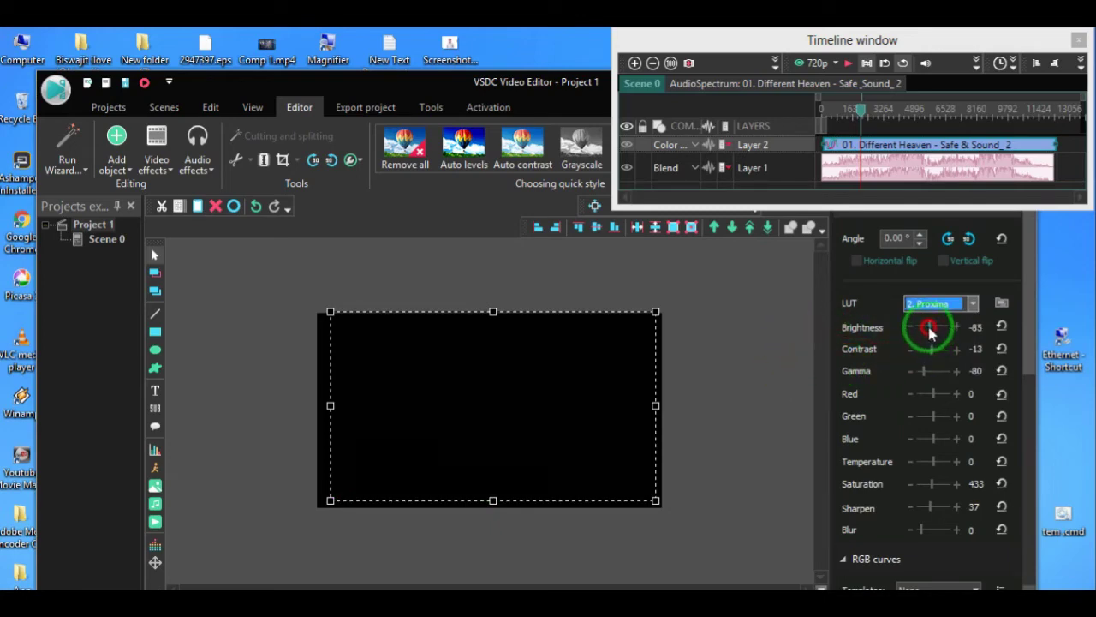
drag(932, 332, 898, 139)
click(848, 65)
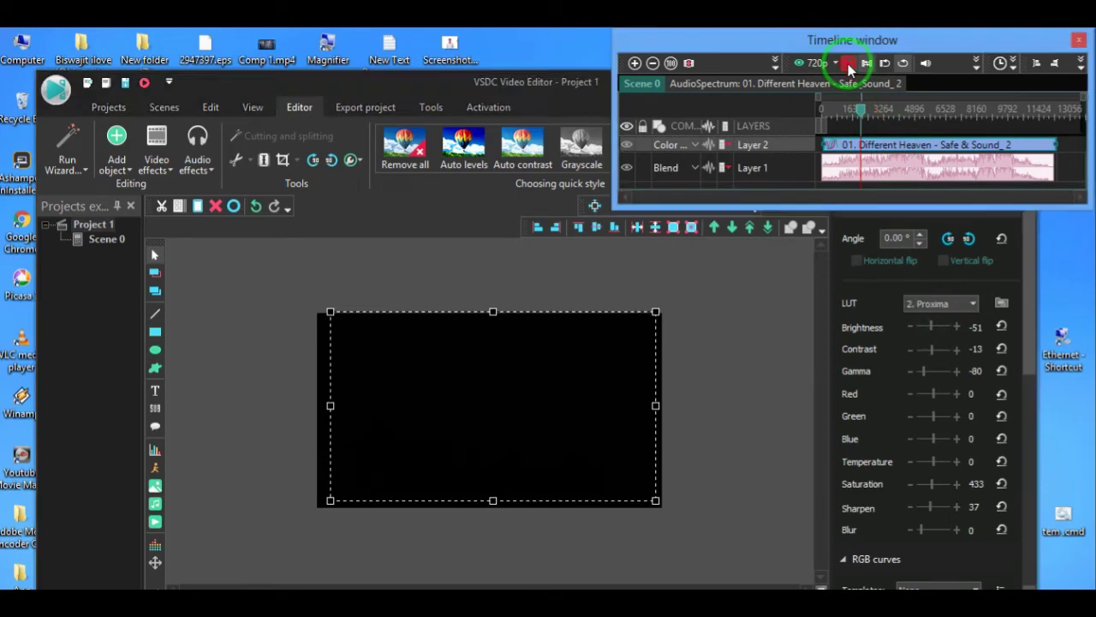
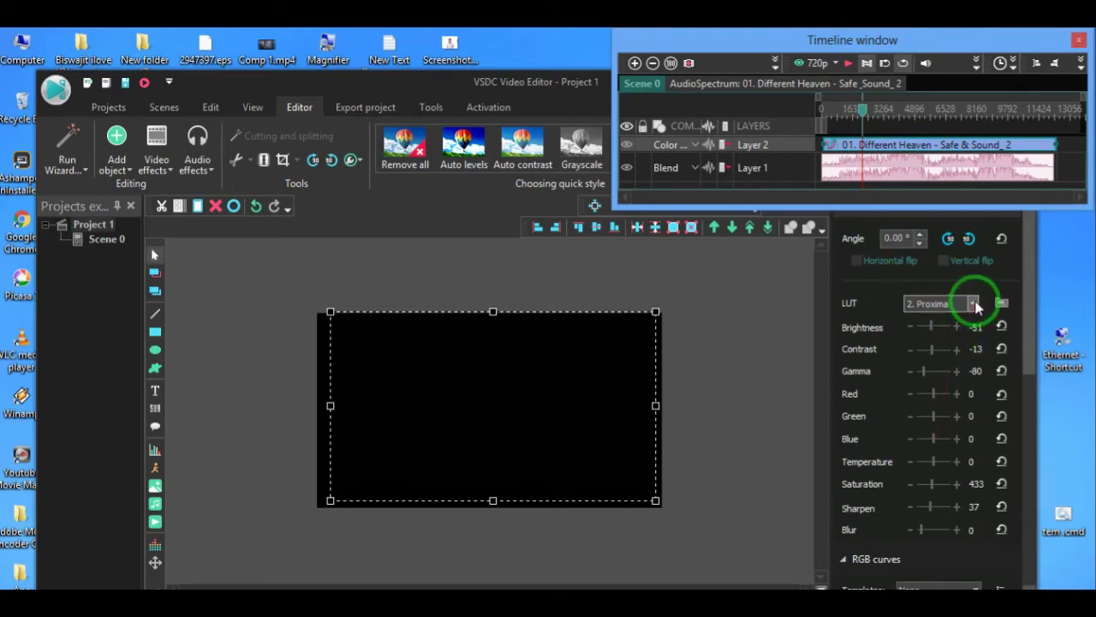
Try the 9. Night dive LUT on the spectrum, then set the LUT back to Don't use LUT
click(973, 305)
click(930, 413)
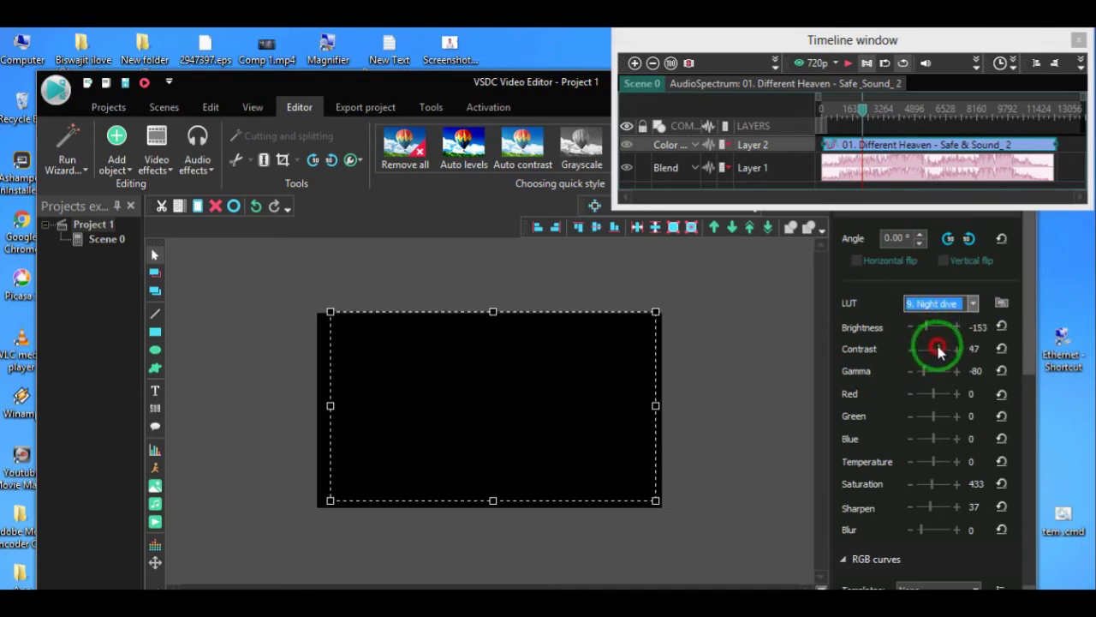
click(971, 303)
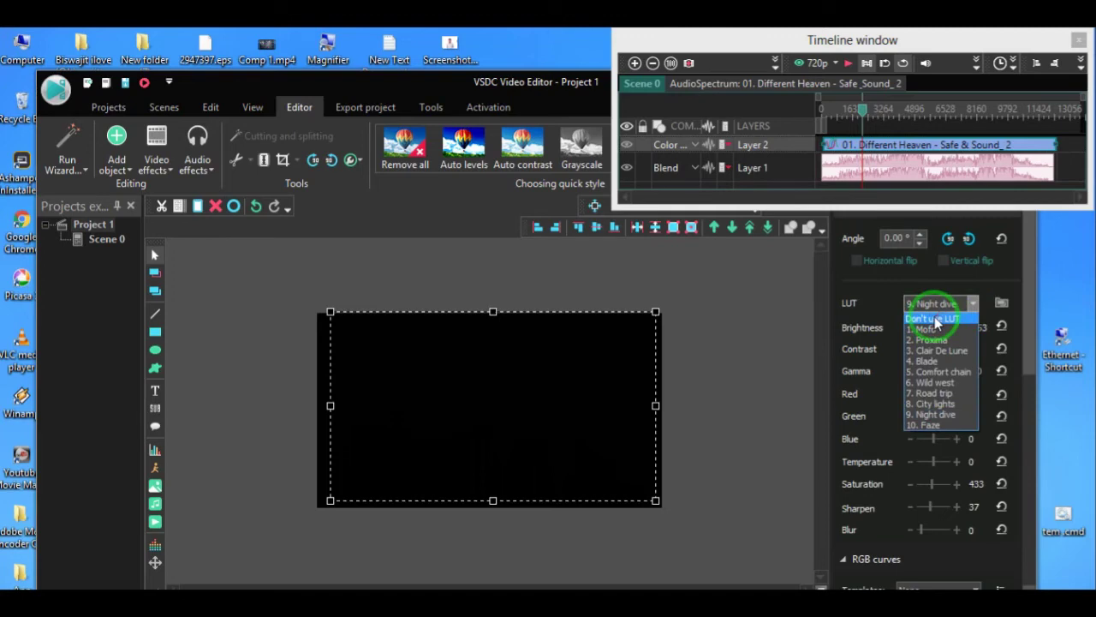
click(936, 319)
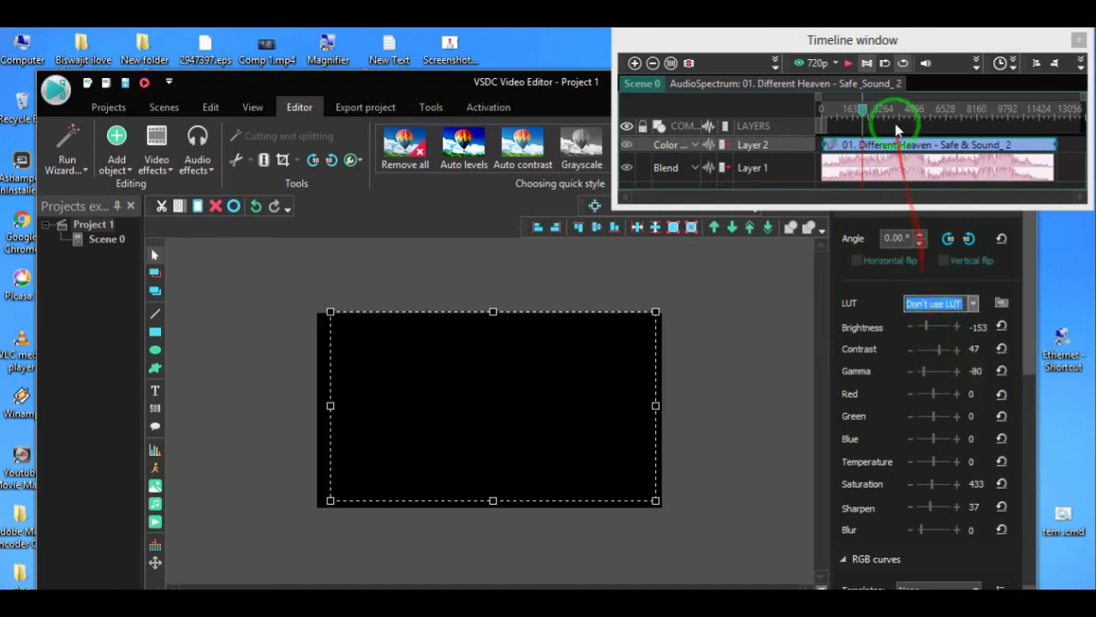
Preview the scene playback briefly, then select the spectrum object on the canvas
click(848, 63)
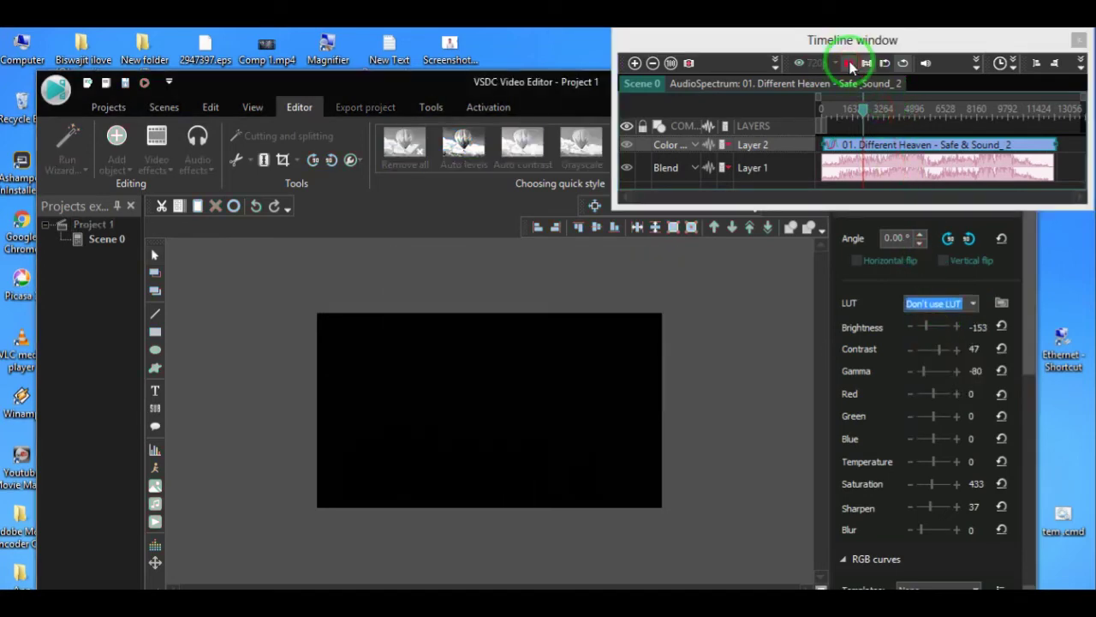
click(851, 65)
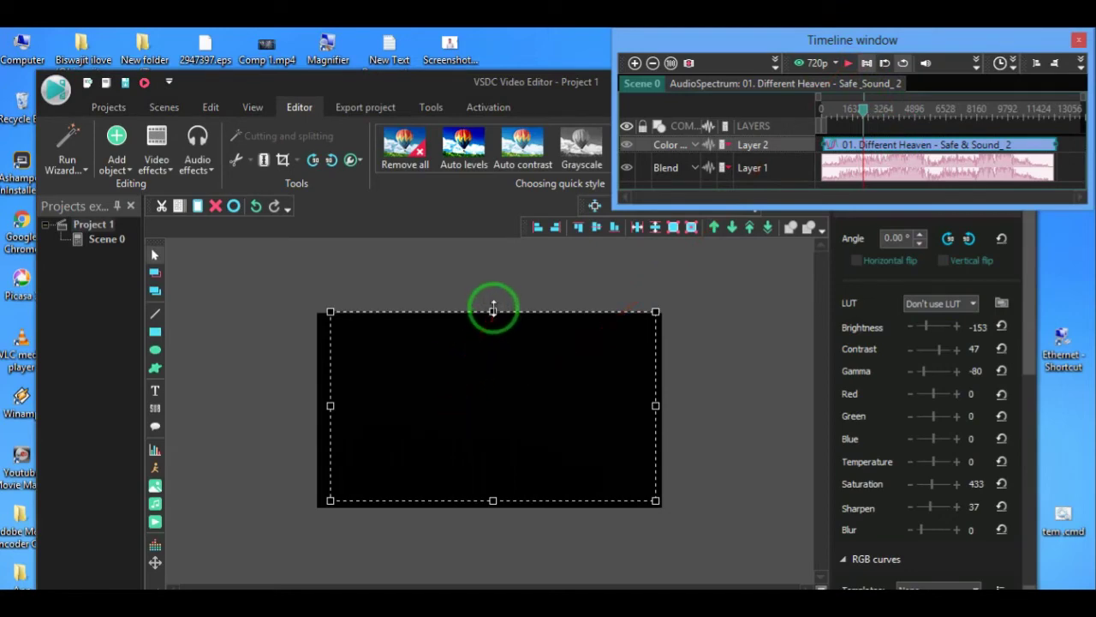
click(493, 308)
click(493, 309)
Lower the spectrum object's top edge and raise its Brightness to 51 so the green bars show
drag(493, 308, 493, 386)
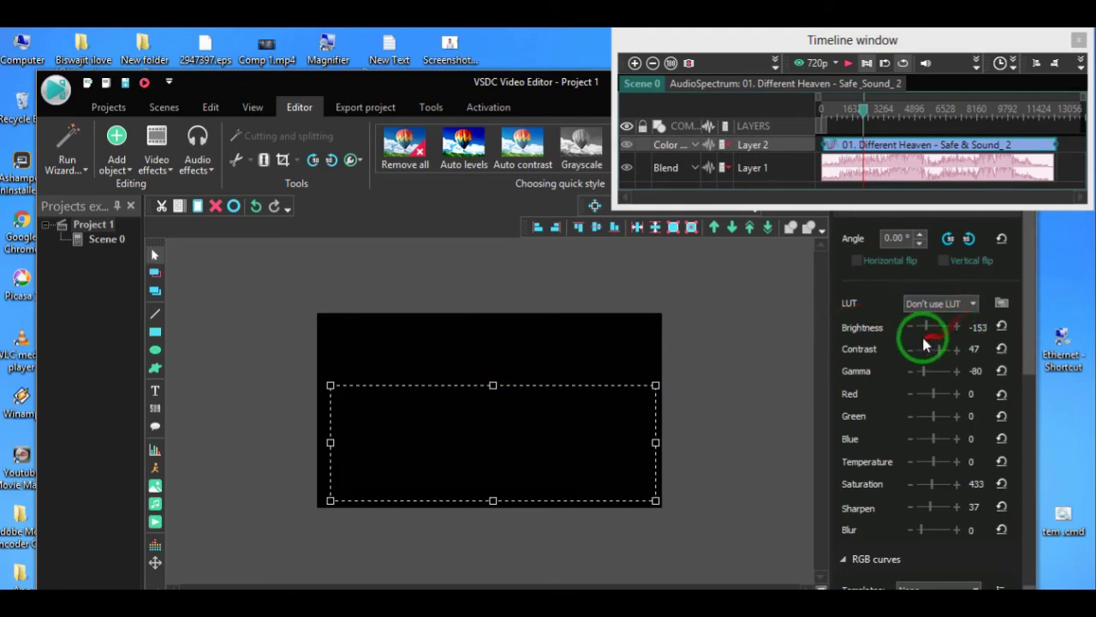
drag(926, 335, 937, 334)
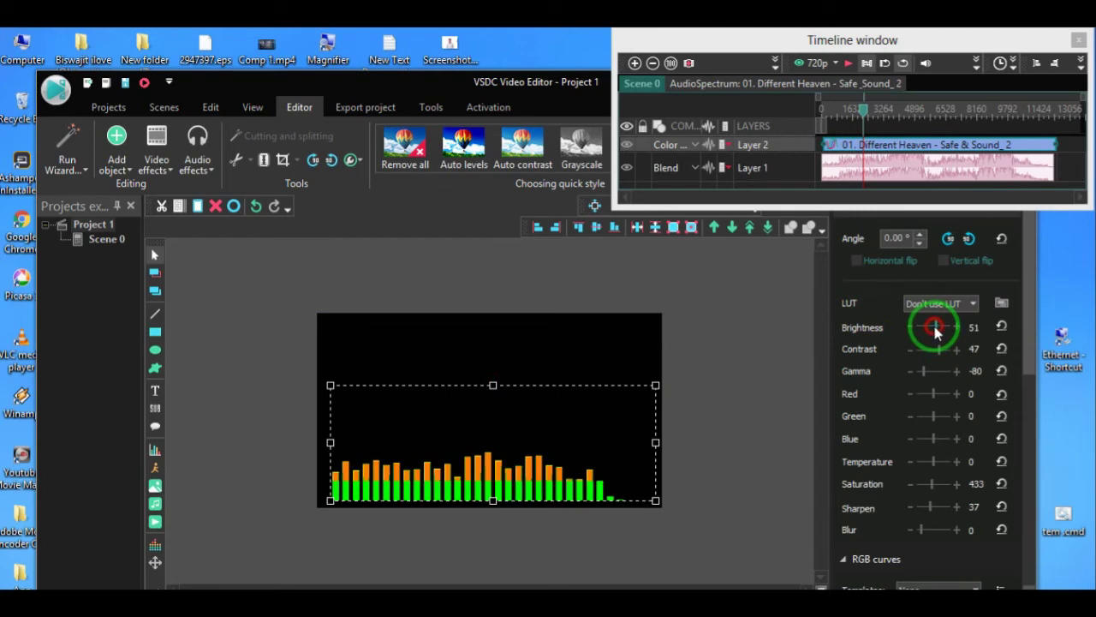
click(970, 304)
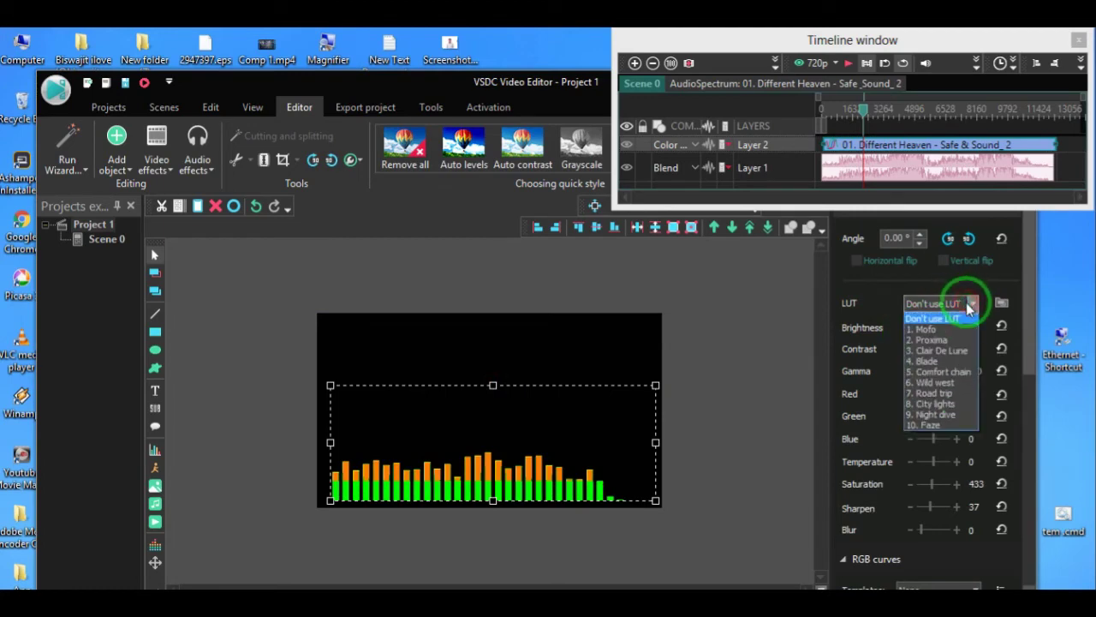
Apply the 8. City lights LUT and play the scene to see orange-topped spectrum bars
click(931, 403)
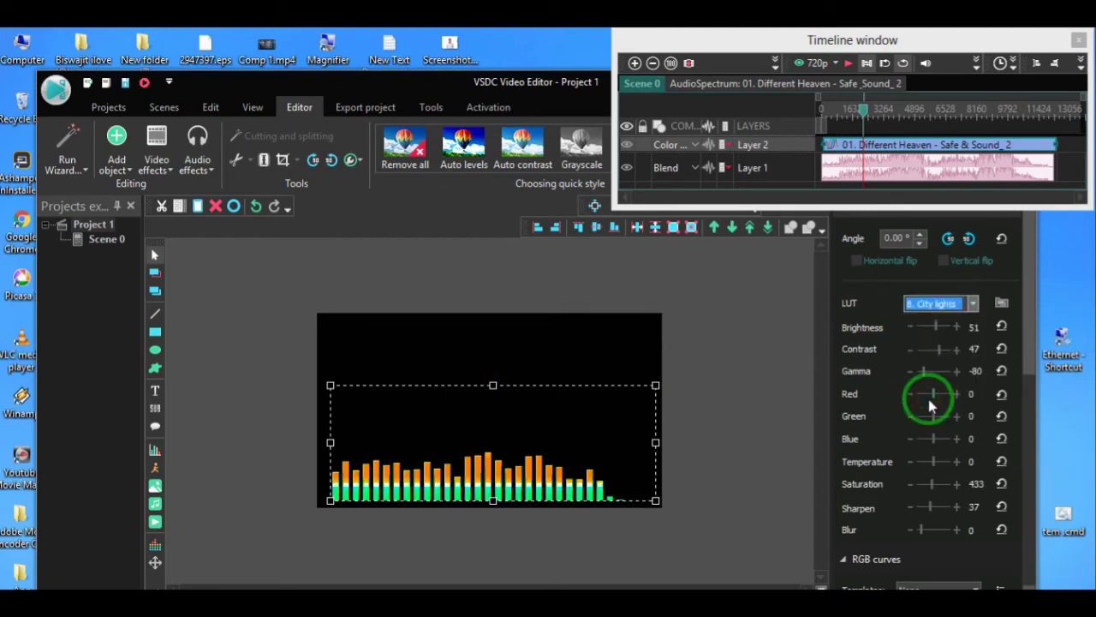
click(848, 64)
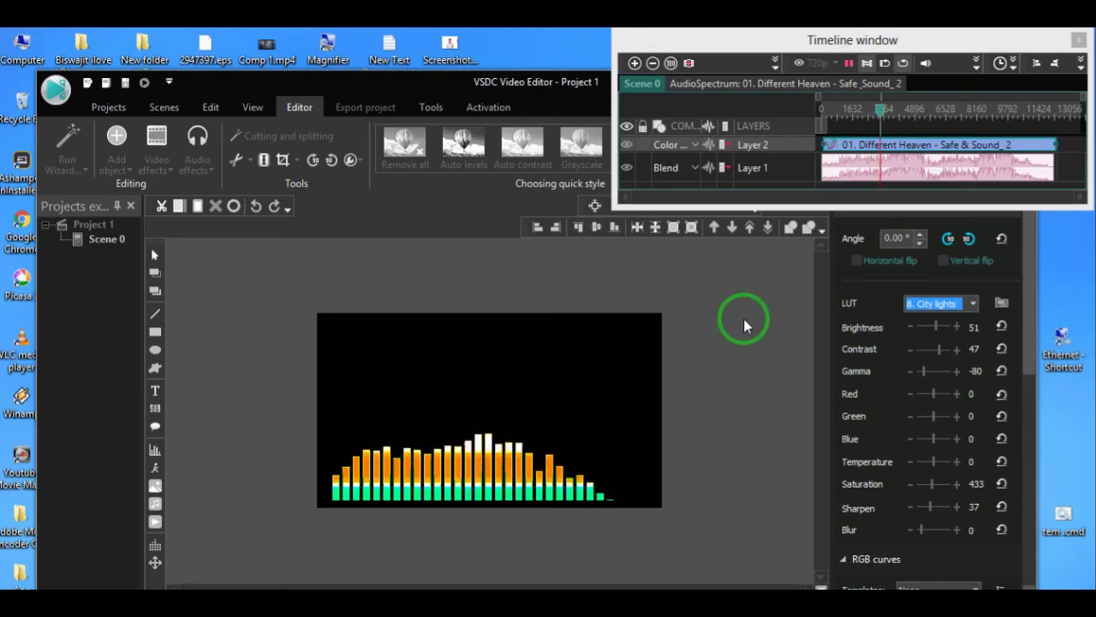
click(852, 69)
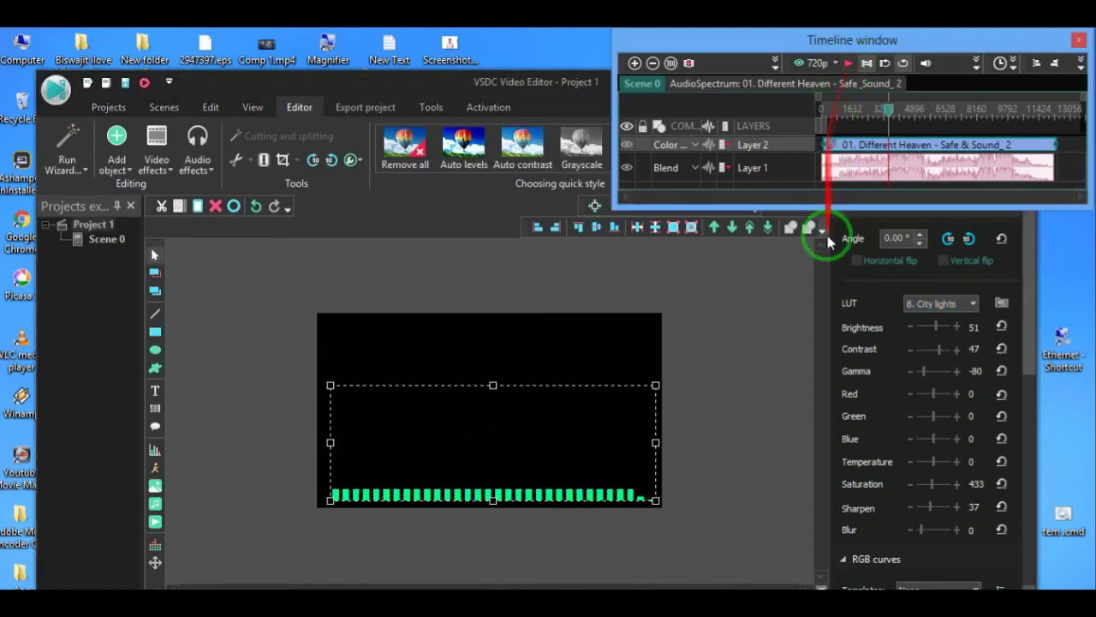
Switch the LUT to 9. Night dive and preview the orange bars with red peaks
click(974, 305)
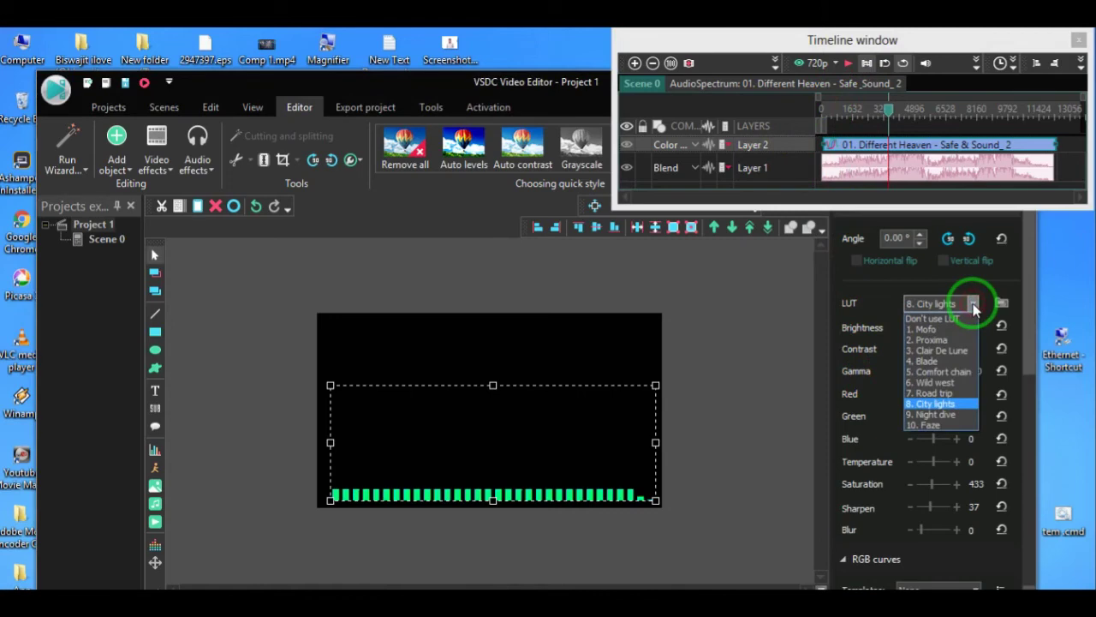
click(932, 415)
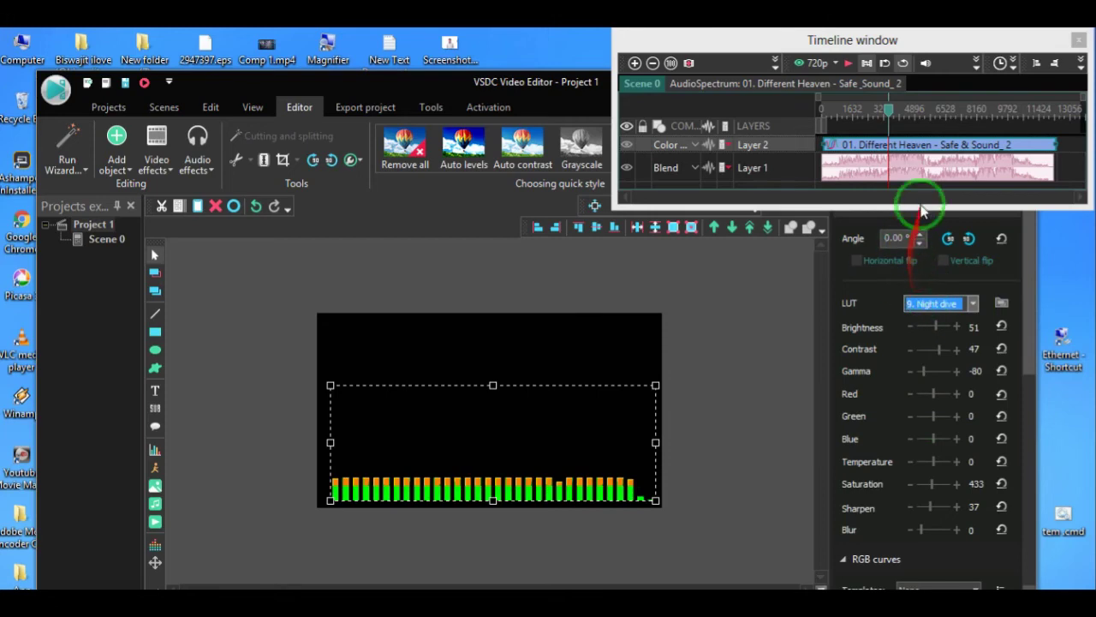
click(849, 64)
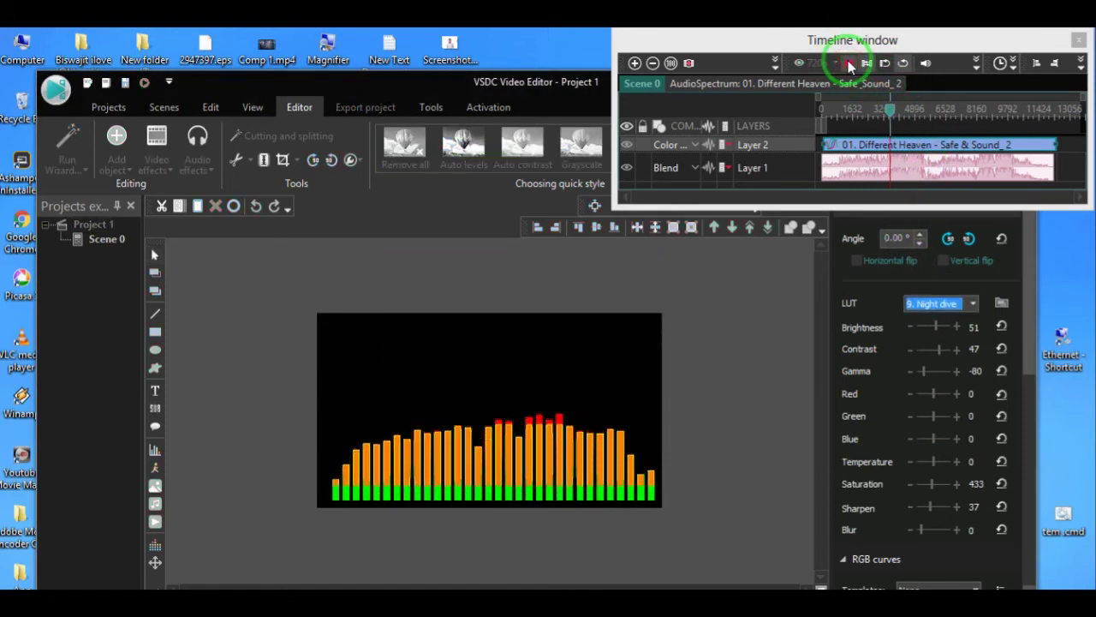
click(850, 64)
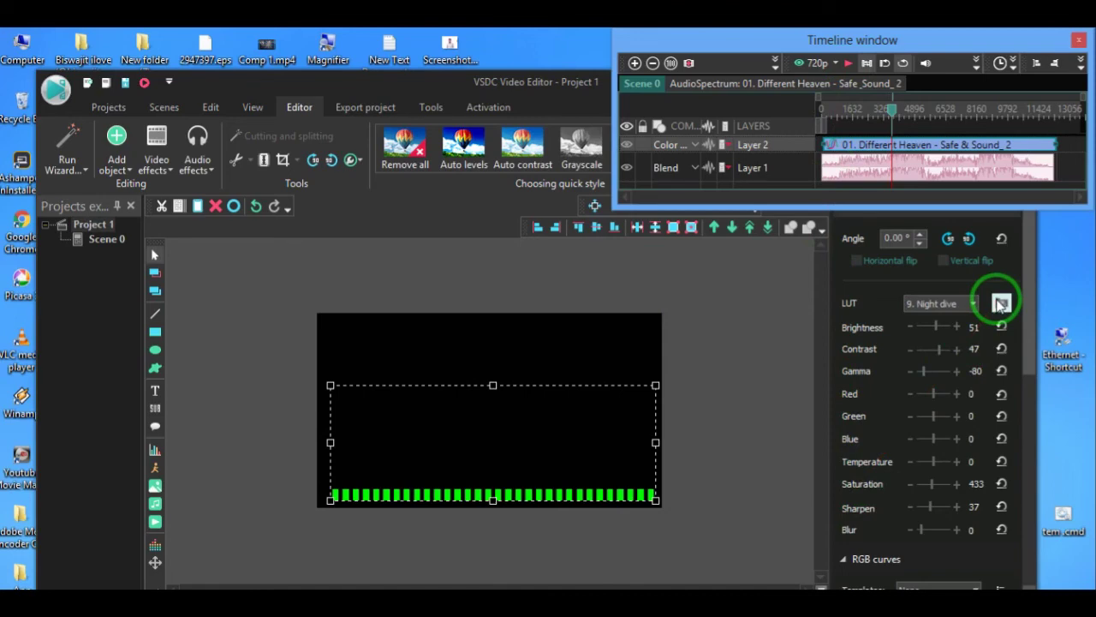
click(1000, 303)
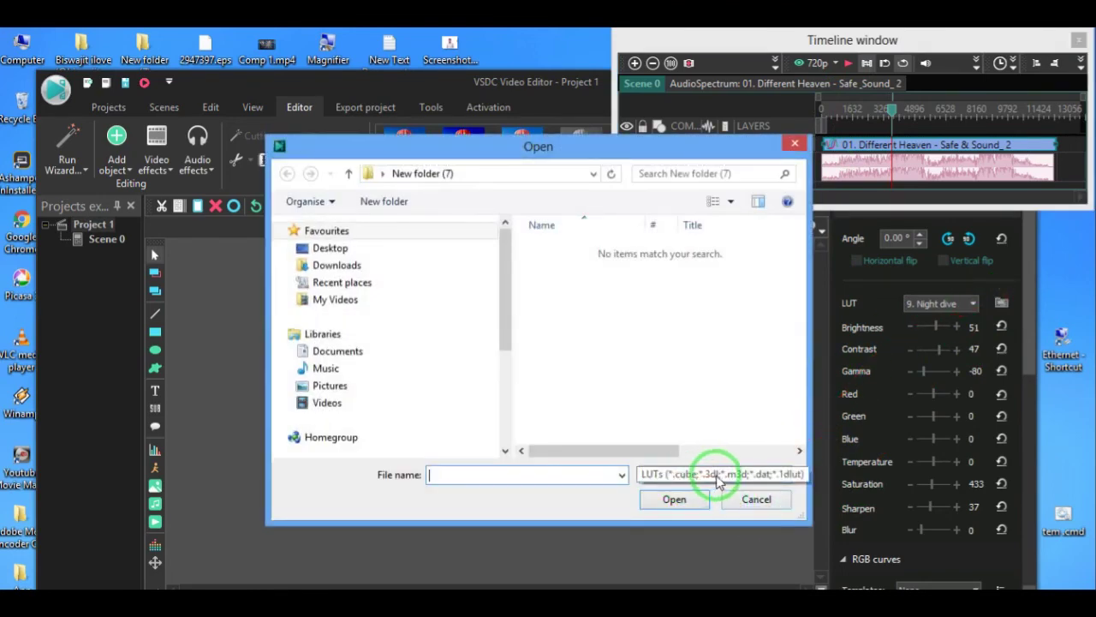
click(793, 144)
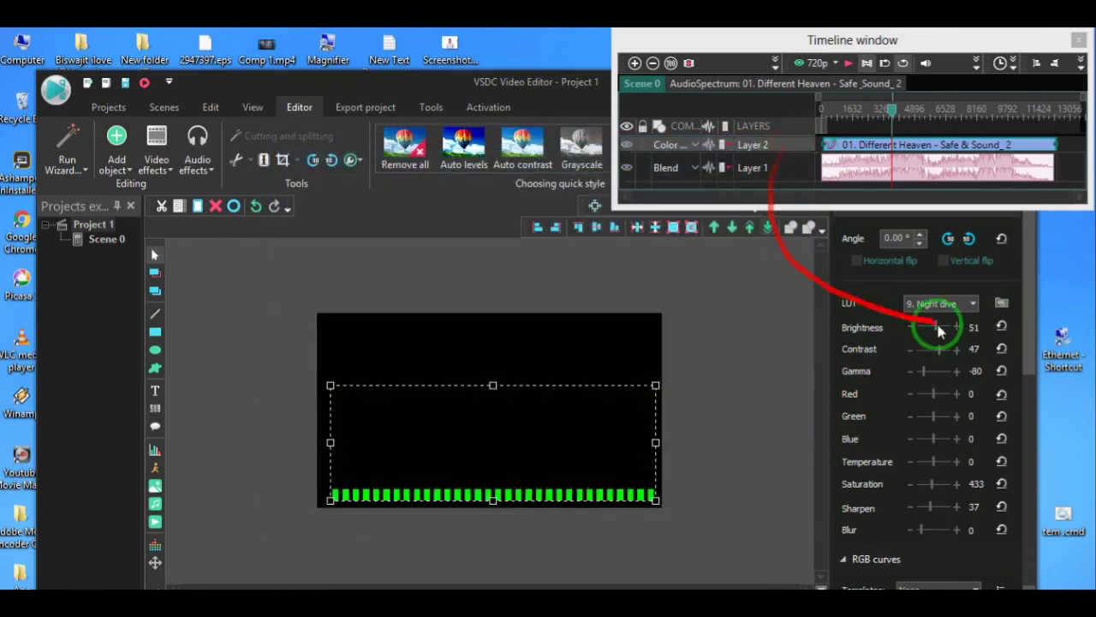
Enable Vertical flip, move the spectrum up to the scene's top edge, and preview it
click(943, 261)
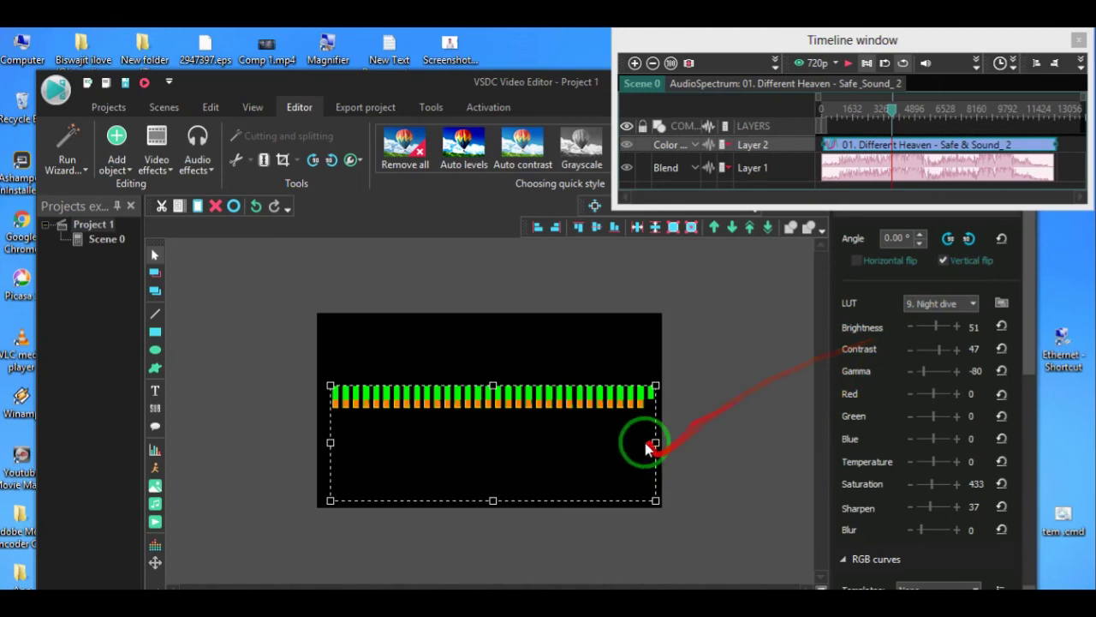
drag(656, 382, 649, 338)
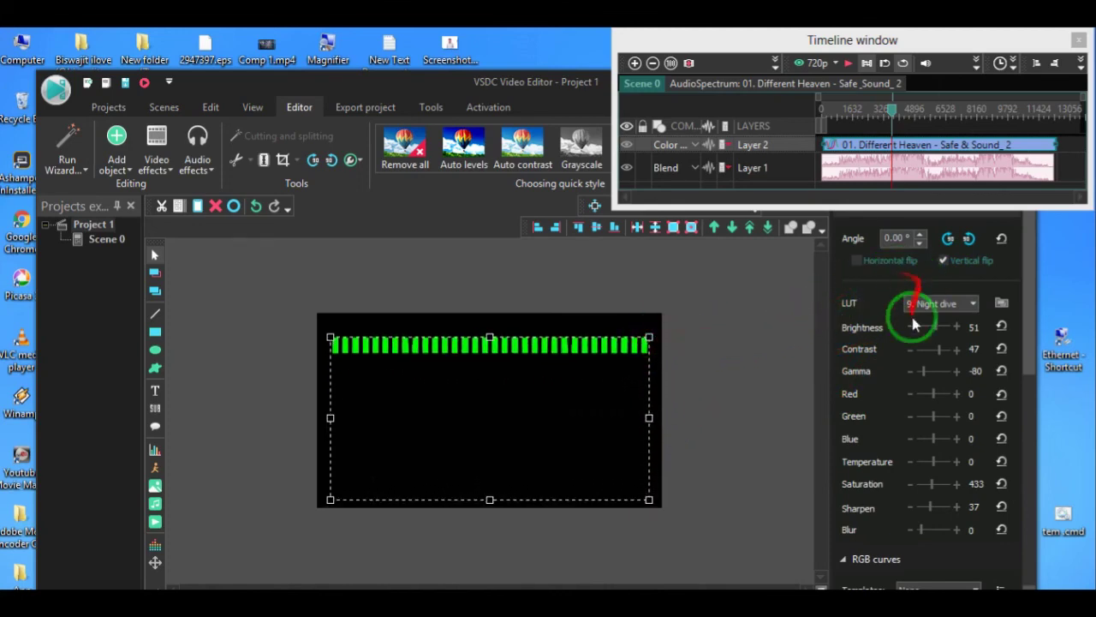
click(847, 67)
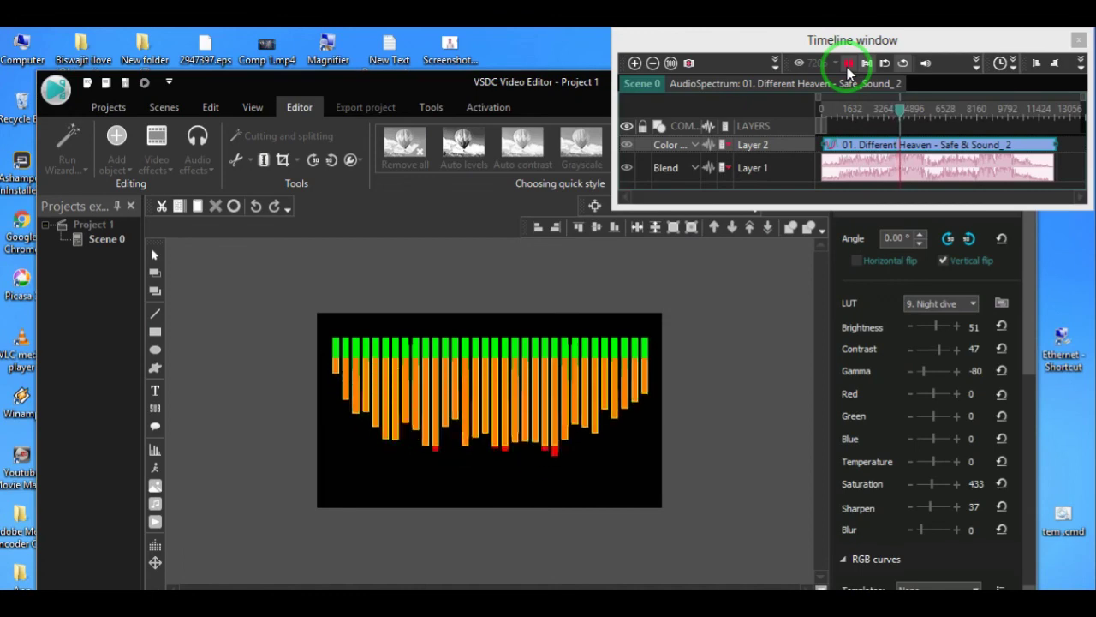
click(848, 65)
click(728, 228)
click(573, 419)
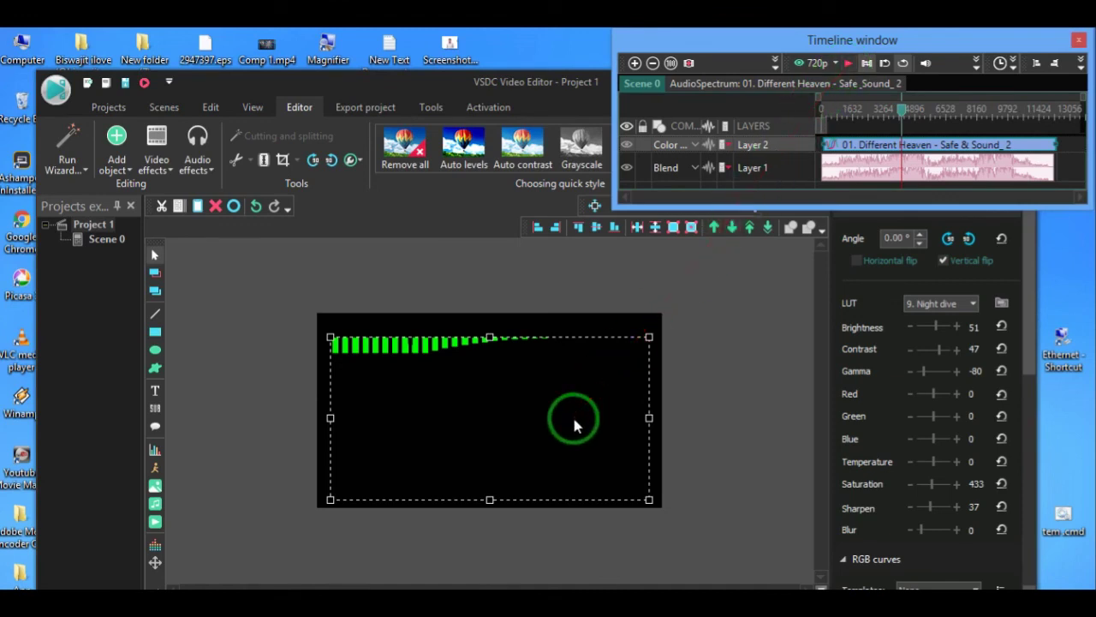